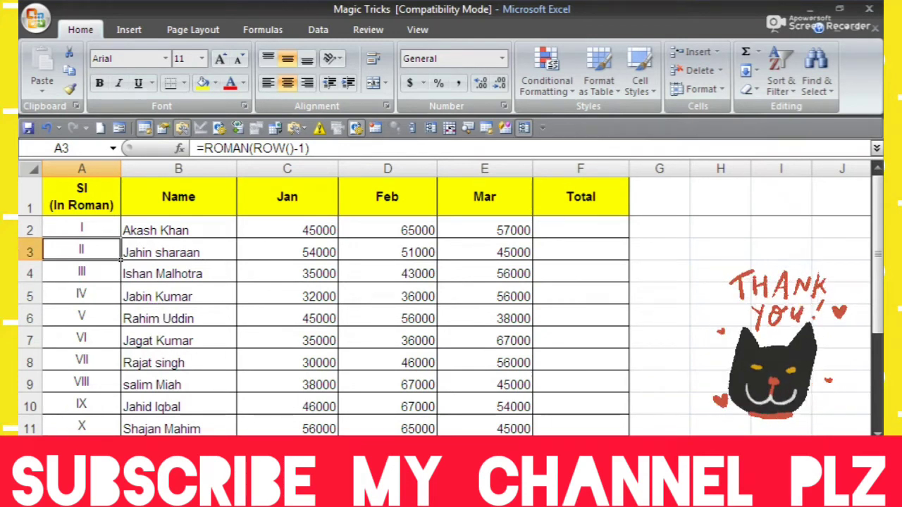
- Enter =SUM(C2:E2) in F2 to total the first person's Jan–Mar salary (167000)
{"action": "left_click", "coordinate": [247, 341]}
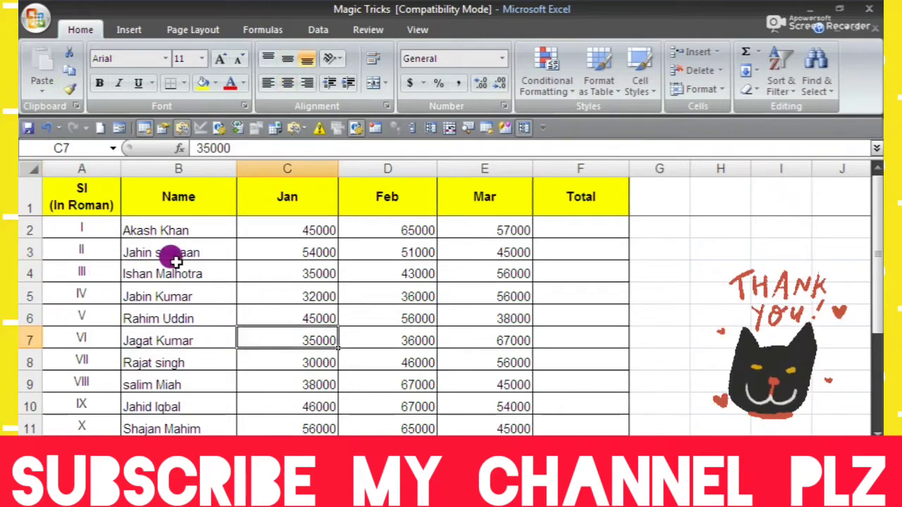
{"action": "left_click", "coordinate": [84, 204]}
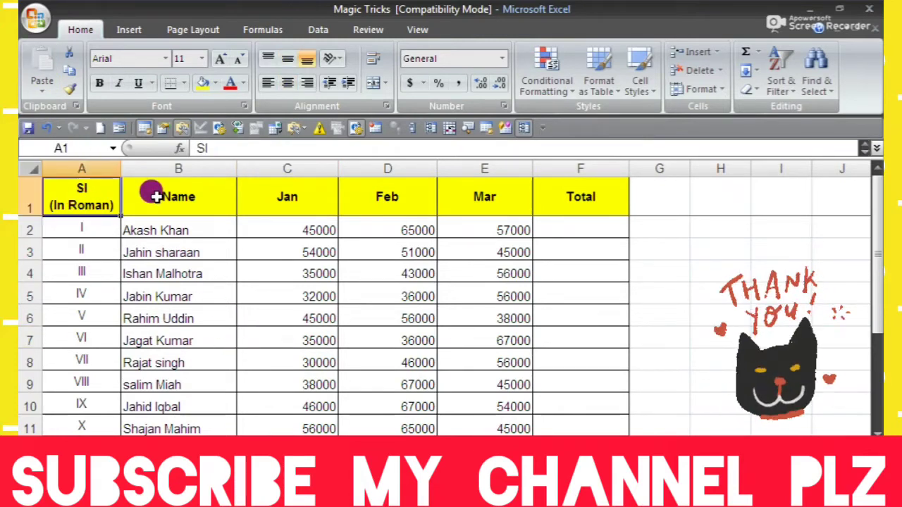
{"action": "left_click", "coordinate": [154, 194]}
{"action": "left_click", "coordinate": [588, 224]}
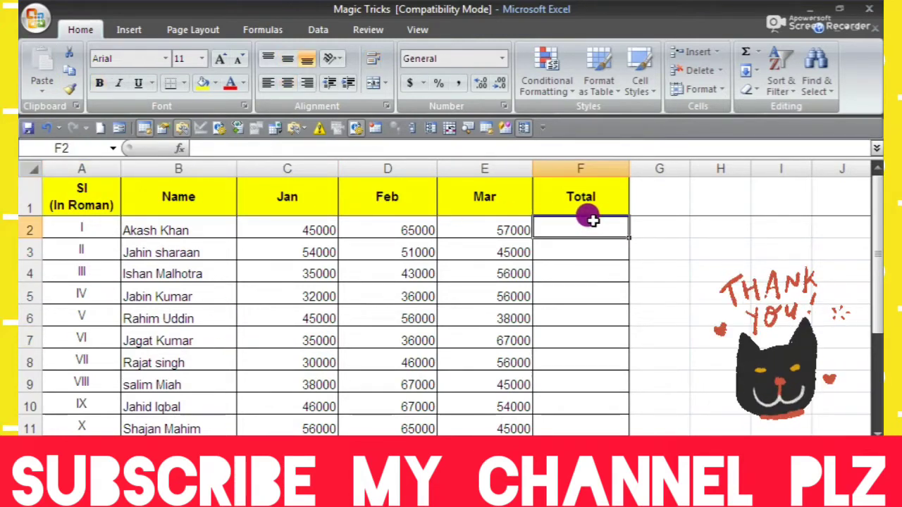
{"action": "type", "text": "=Su"}
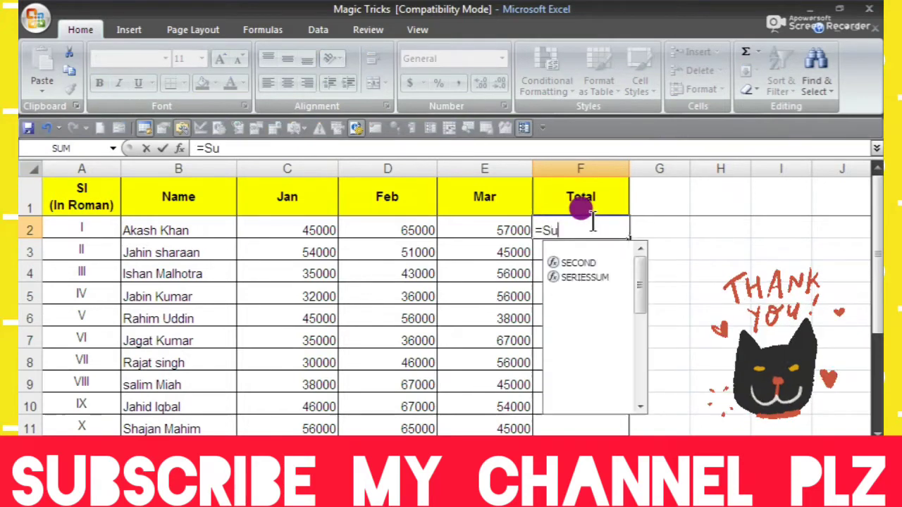
{"action": "type", "text": "m"}
{"action": "key", "text": "Tab"}
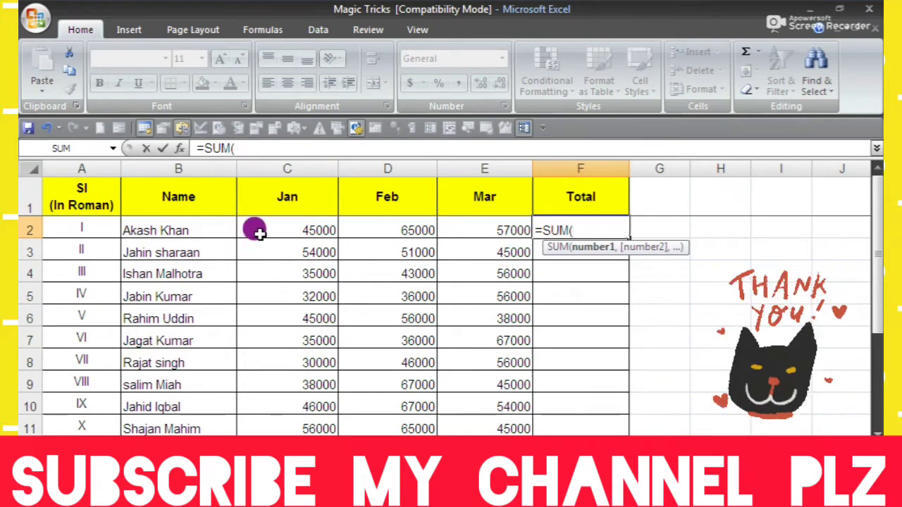
{"action": "left_click_drag", "start_coordinate": [257, 232], "coordinate": [446, 230]}
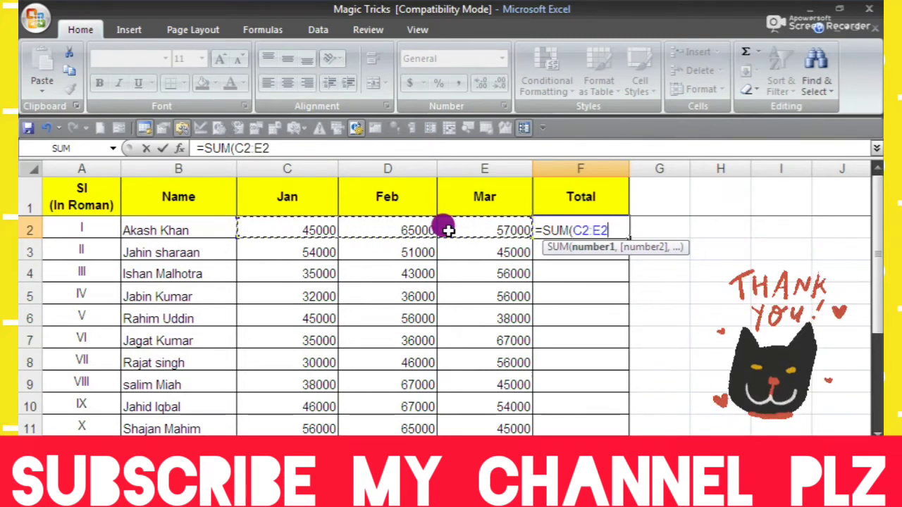
{"action": "type", "text": ")"}
{"action": "key", "text": "Return"}
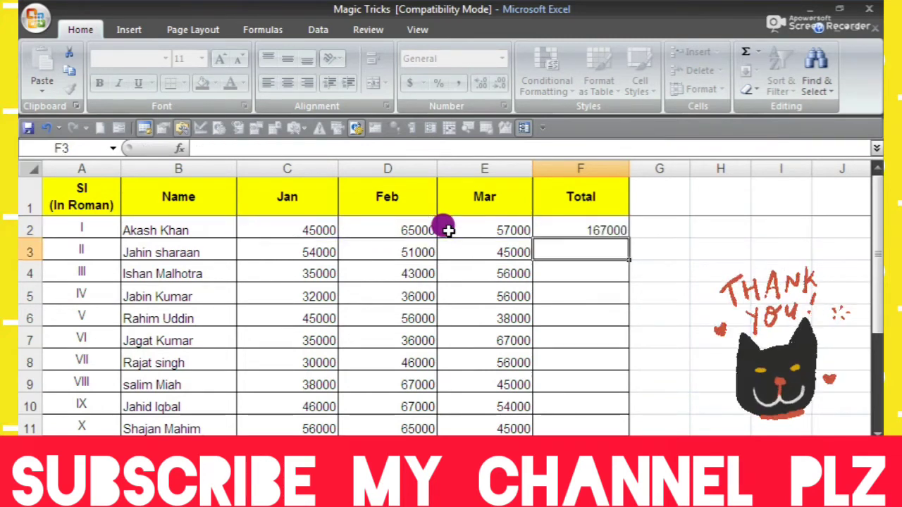
- Fill the F2 total formula down to row 11, ending at 166000
{"action": "left_click", "coordinate": [556, 223]}
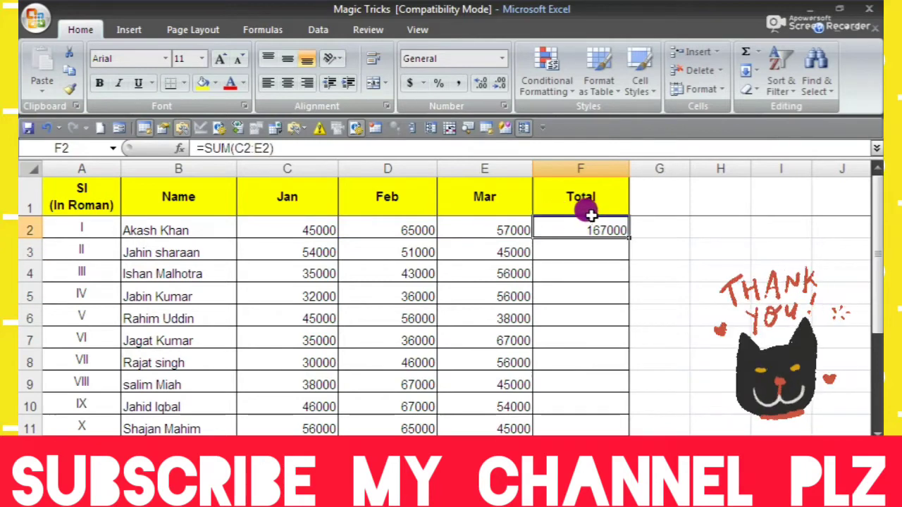
{"action": "double_click", "coordinate": [629, 238]}
{"action": "scroll", "coordinate": [629, 261], "scroll_direction": "down", "scroll_amount": 2}
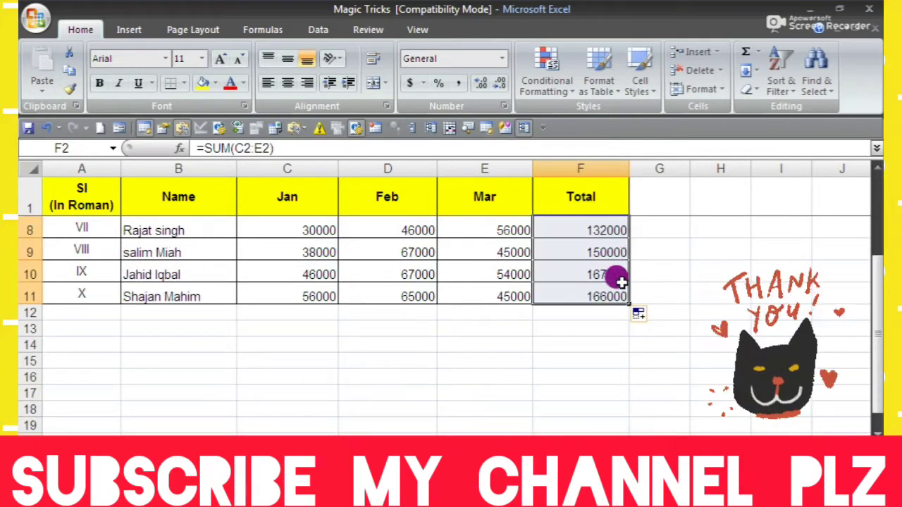
{"action": "scroll", "coordinate": [618, 281], "scroll_direction": "up", "scroll_amount": 2}
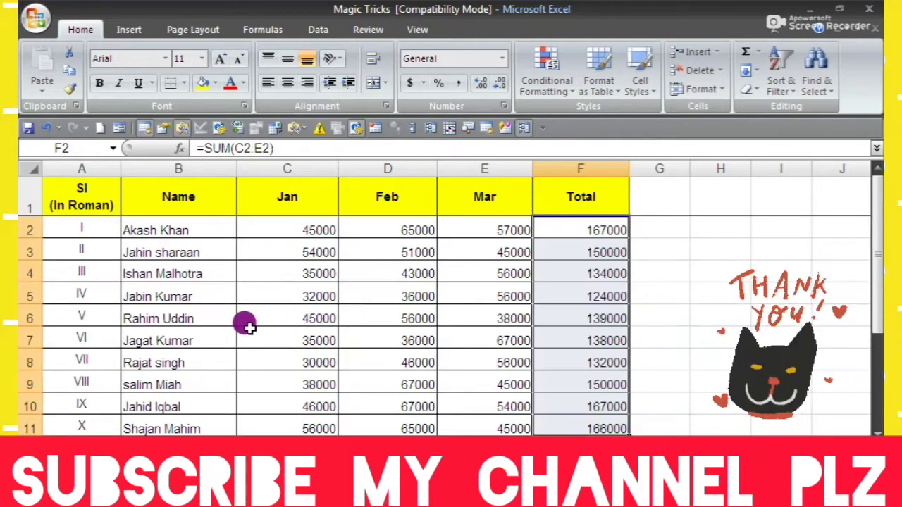
- Select columns A–F and insert a PivotTable from them on a new worksheet
{"action": "left_click", "coordinate": [227, 295]}
{"action": "left_click", "coordinate": [78, 167]}
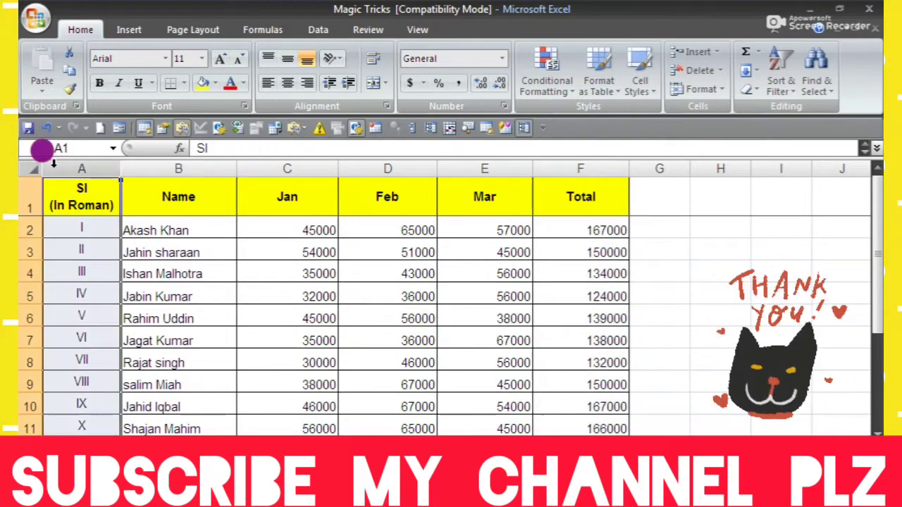
{"action": "left_click", "coordinate": [81, 248]}
{"action": "left_click_drag", "start_coordinate": [77, 162], "coordinate": [548, 328]}
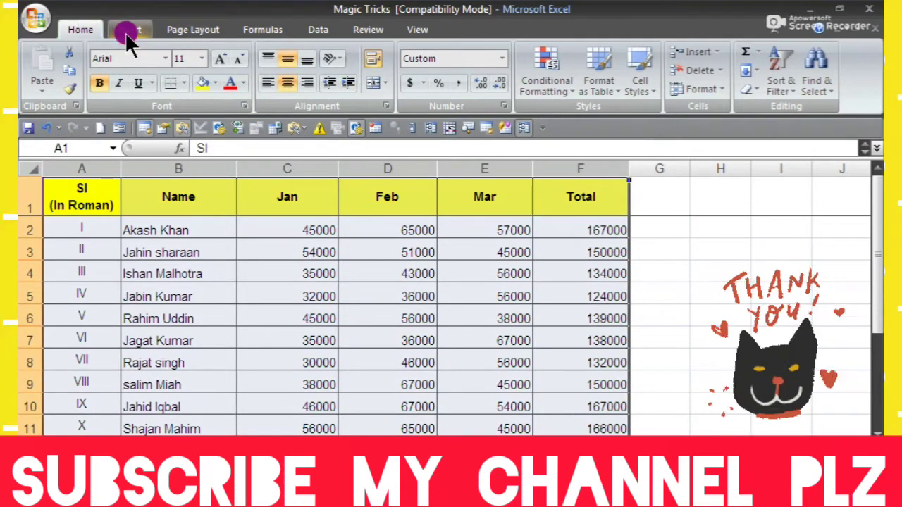
{"action": "left_click", "coordinate": [125, 32]}
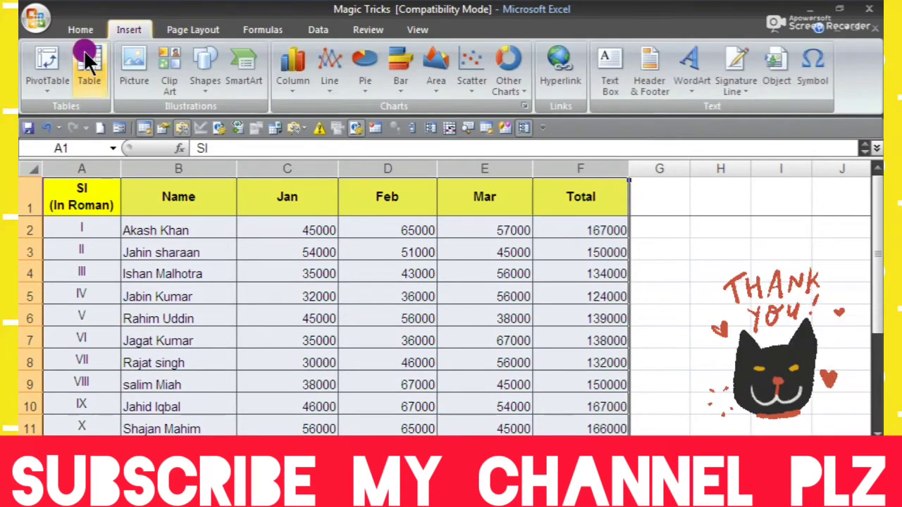
{"action": "left_click", "coordinate": [46, 88]}
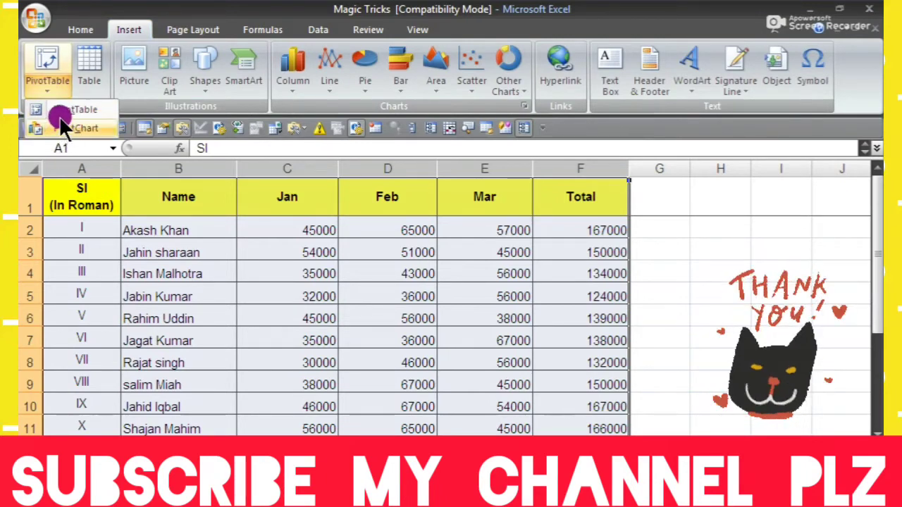
{"action": "left_click", "coordinate": [68, 109]}
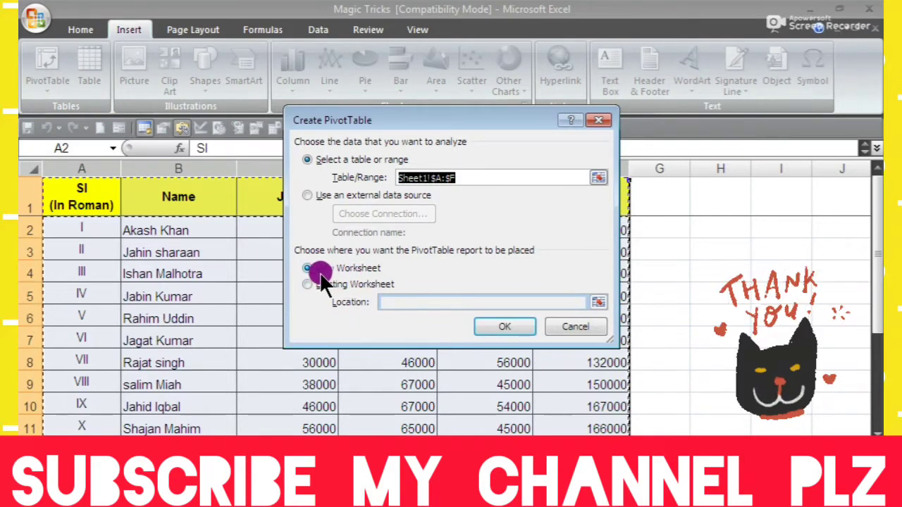
{"action": "left_click", "coordinate": [499, 322]}
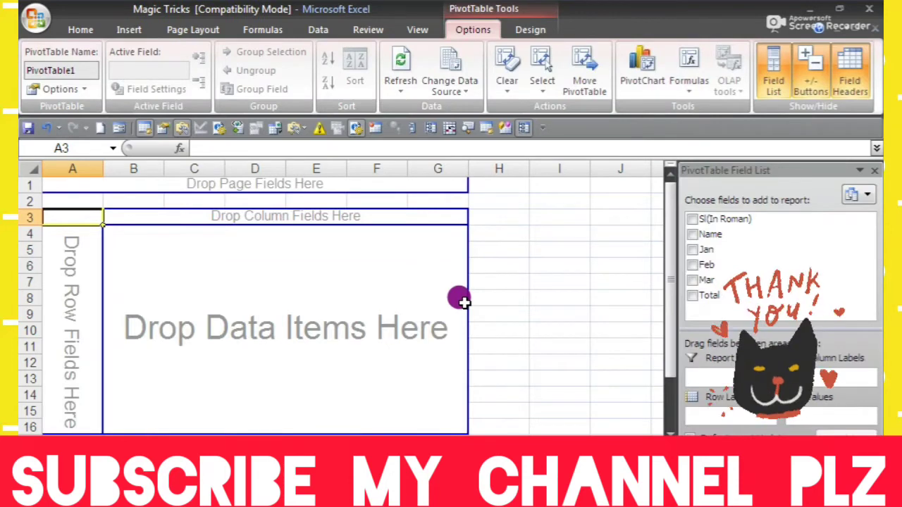
- Put Name in Row Labels and Total in Values of the pivot table
{"action": "left_click", "coordinate": [323, 293]}
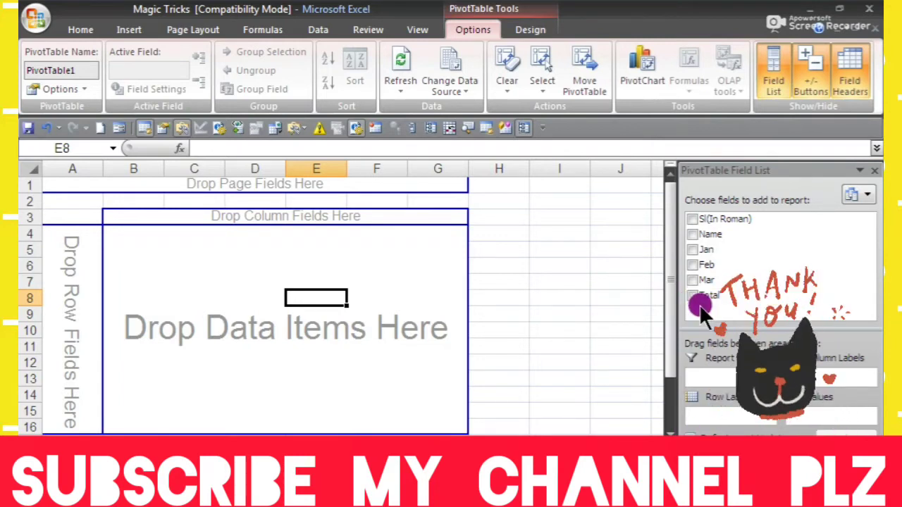
{"action": "left_click", "coordinate": [709, 235]}
{"action": "left_click_drag", "start_coordinate": [710, 268], "coordinate": [710, 416]}
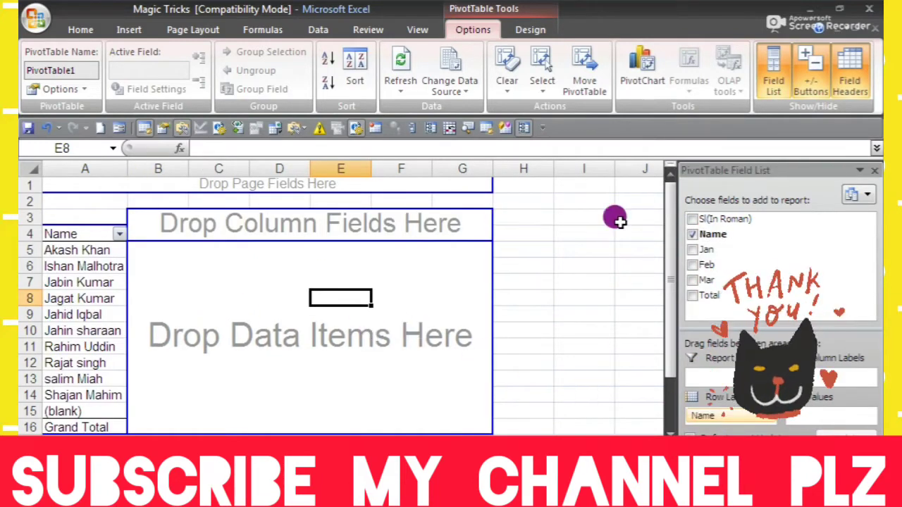
{"action": "left_click_drag", "start_coordinate": [711, 295], "coordinate": [828, 423]}
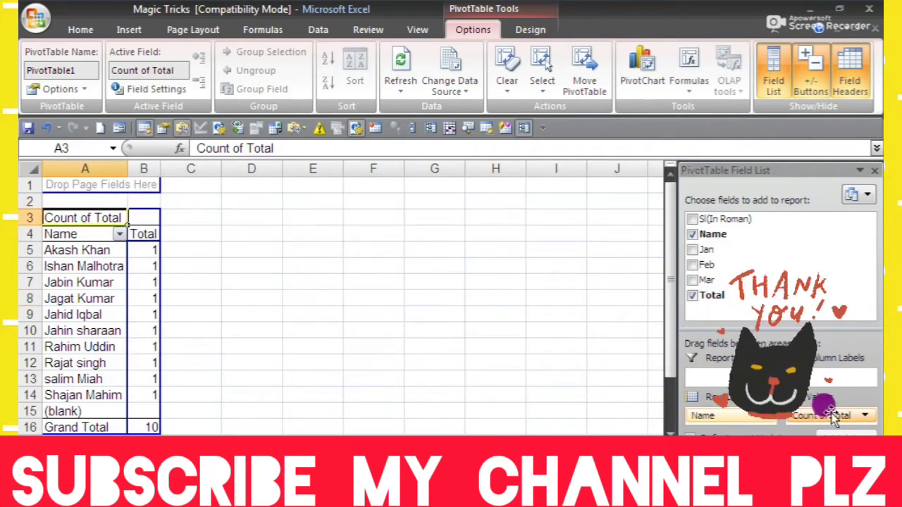
- Change the Total value field from Count to Sum, giving a Grand Total of 1467000
{"action": "left_click", "coordinate": [868, 418]}
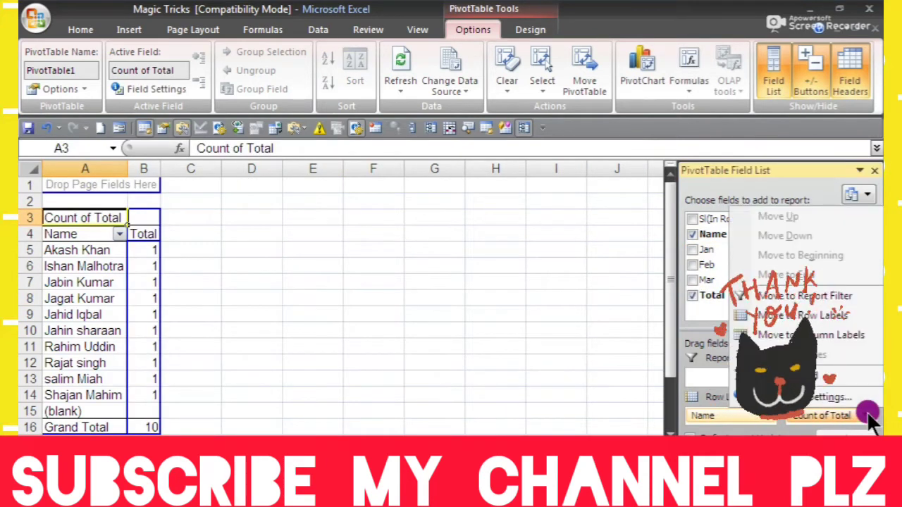
{"action": "left_click", "coordinate": [825, 397]}
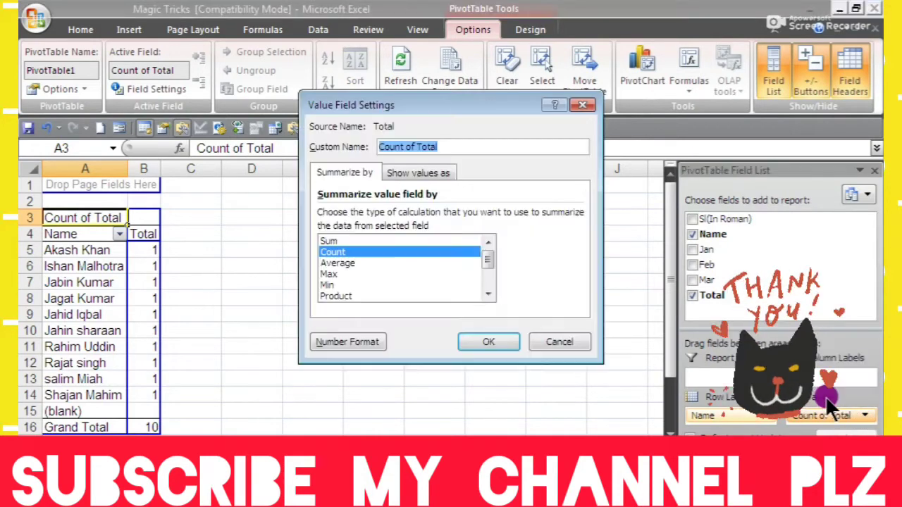
{"action": "left_click", "coordinate": [327, 252]}
{"action": "left_click", "coordinate": [325, 239]}
{"action": "left_click", "coordinate": [480, 337]}
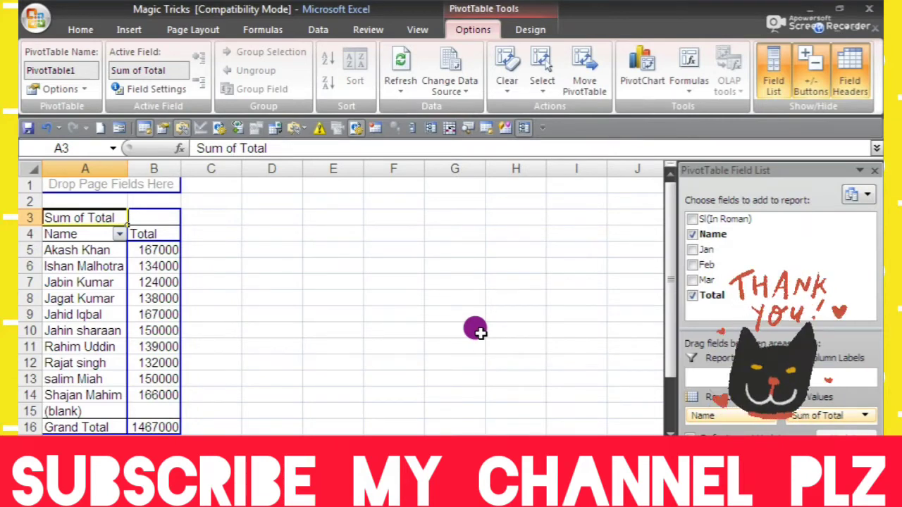
- Clear and then re-include all names in the pivot's Name filter
{"action": "left_click", "coordinate": [81, 281]}
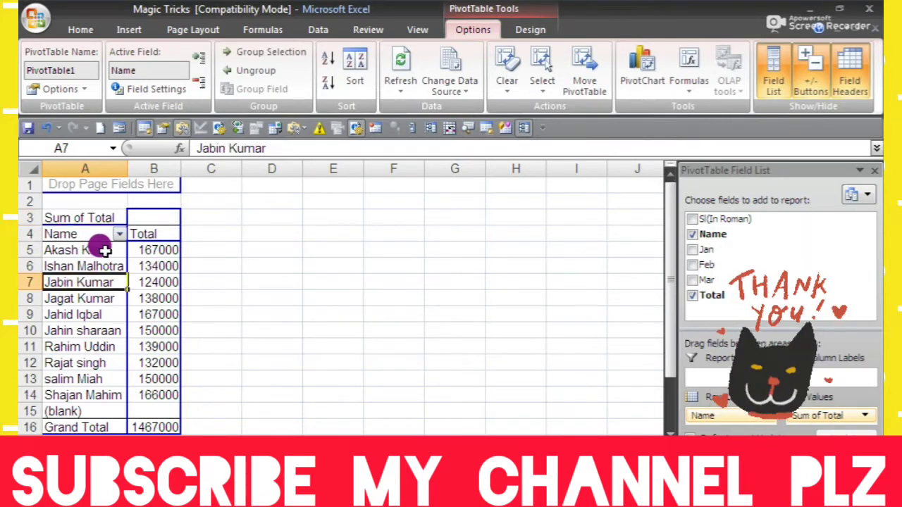
{"action": "left_click", "coordinate": [113, 249]}
{"action": "left_click", "coordinate": [137, 262]}
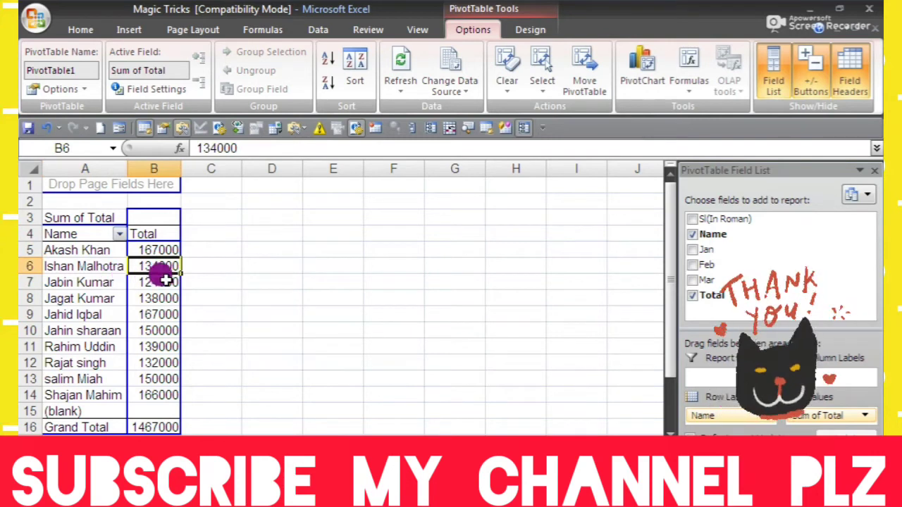
{"action": "left_click", "coordinate": [53, 266]}
{"action": "left_click", "coordinate": [119, 234]}
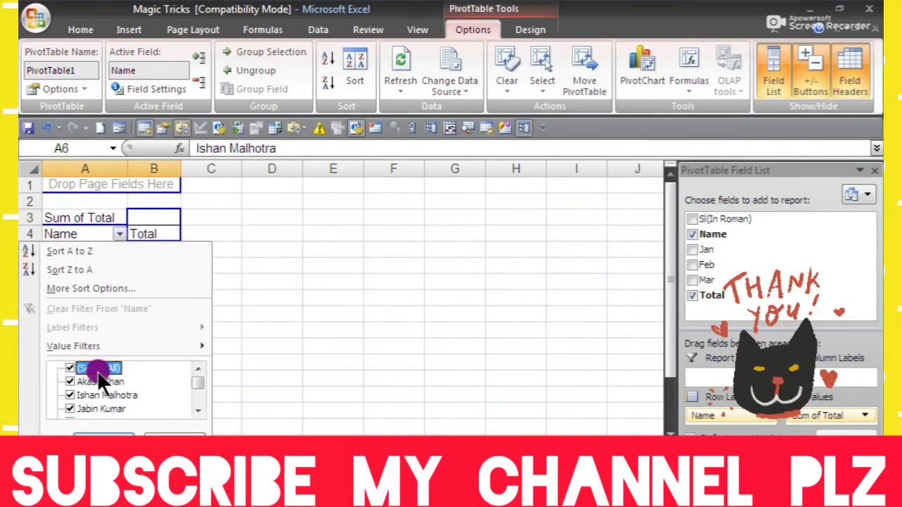
{"action": "left_click_drag", "start_coordinate": [112, 365], "coordinate": [100, 381]}
{"action": "left_click", "coordinate": [71, 368]}
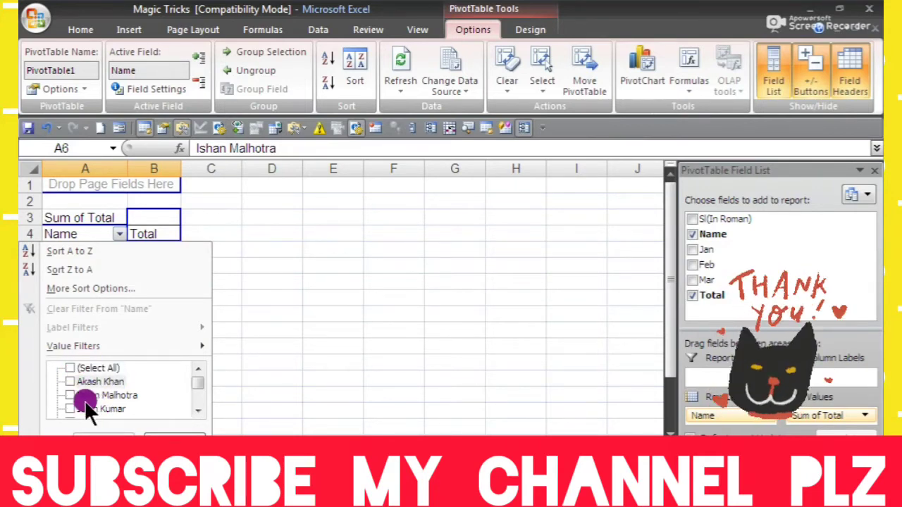
{"action": "left_click", "coordinate": [72, 367]}
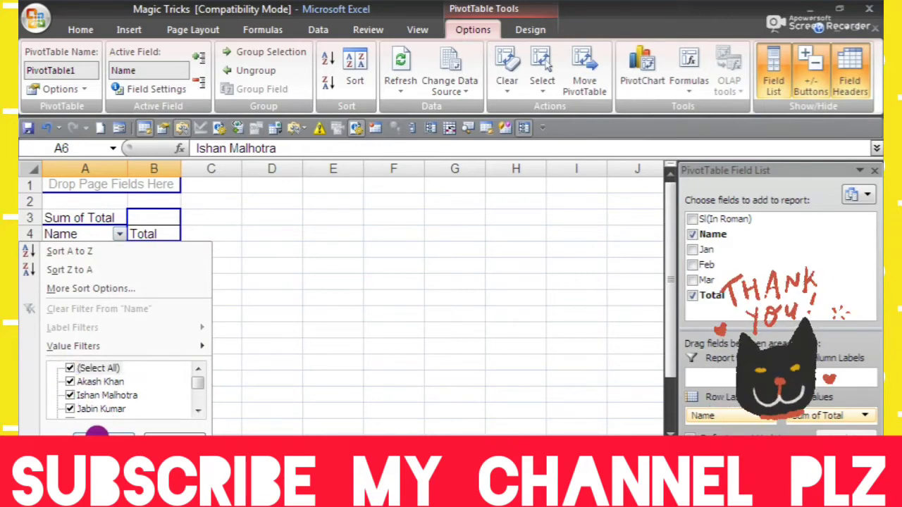
{"action": "left_click", "coordinate": [96, 429]}
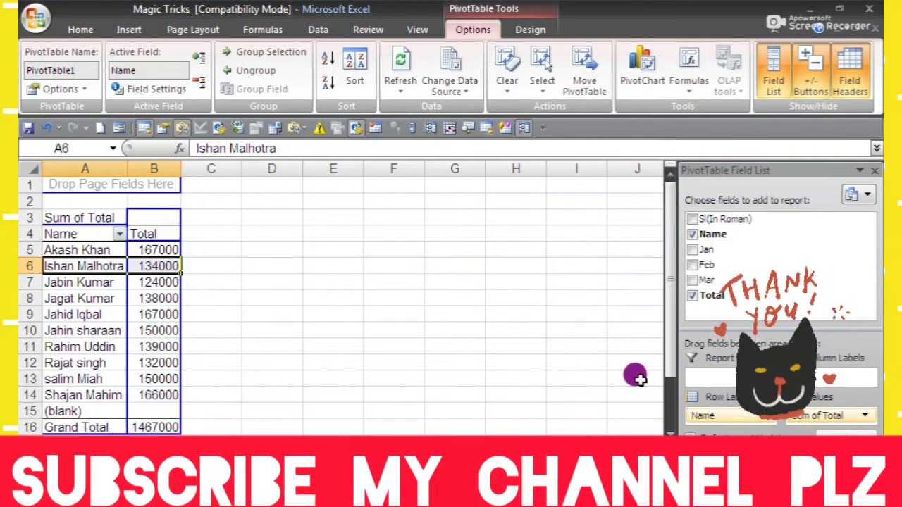
- Switch the Total value field to Count, showing 1 per name and Grand Total 10
{"action": "left_click", "coordinate": [864, 412]}
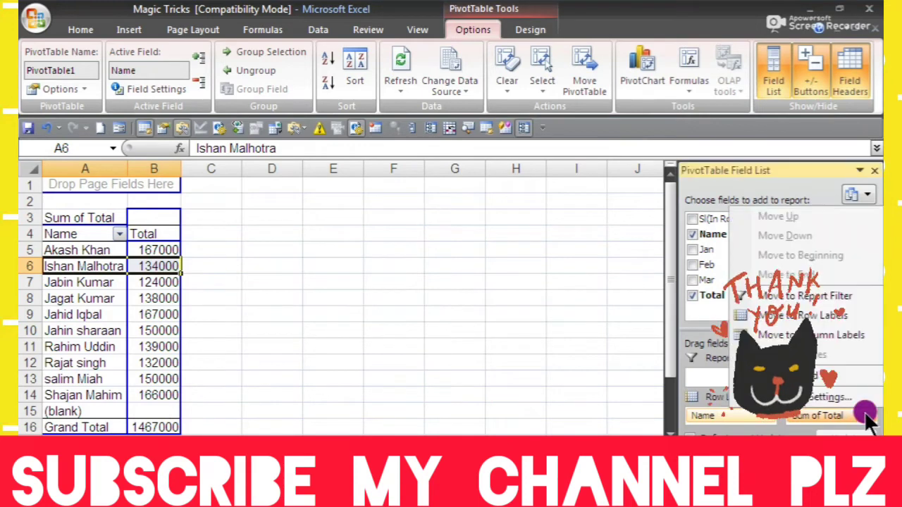
{"action": "left_click", "coordinate": [849, 400]}
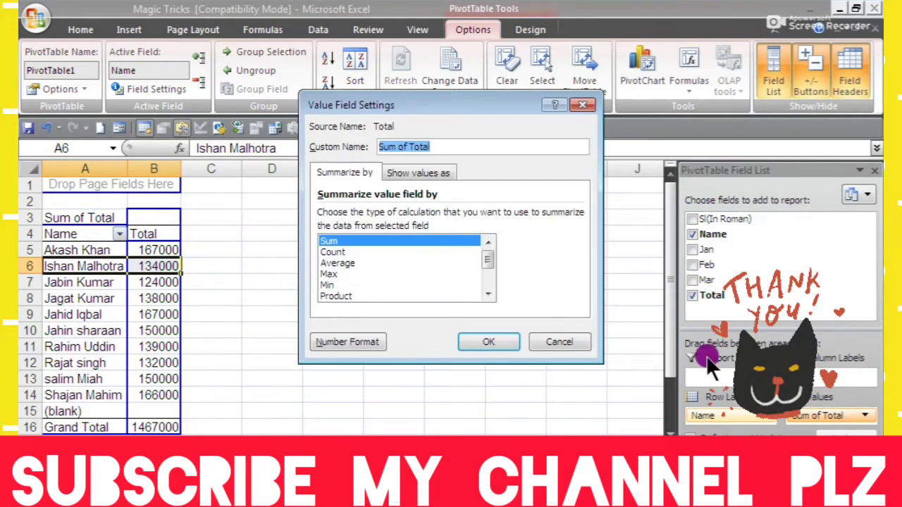
{"action": "left_click", "coordinate": [332, 251]}
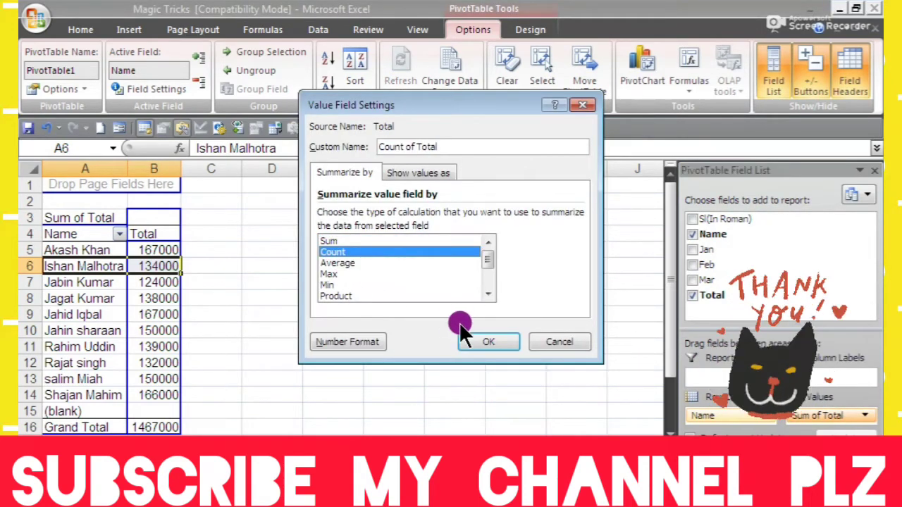
{"action": "left_click", "coordinate": [482, 342]}
{"action": "left_click", "coordinate": [177, 281]}
{"action": "left_click", "coordinate": [145, 295]}
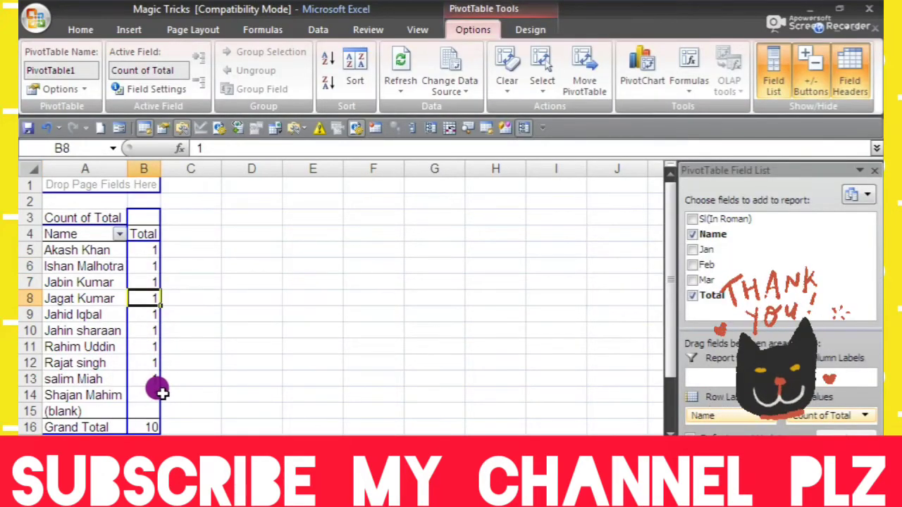
- On the data sheet, fill B3 down from B2 to duplicate the first name, then return to the pivot
{"action": "left_click", "coordinate": [155, 431]}
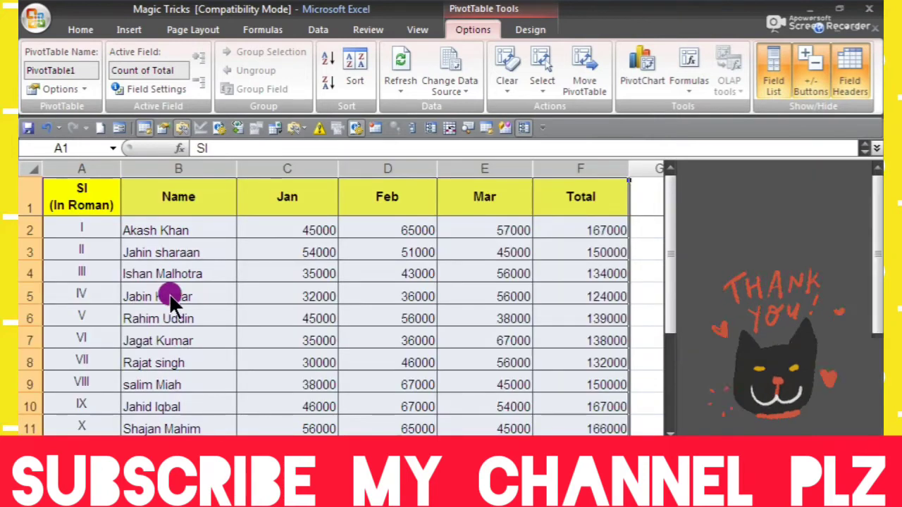
{"action": "left_click", "coordinate": [157, 247]}
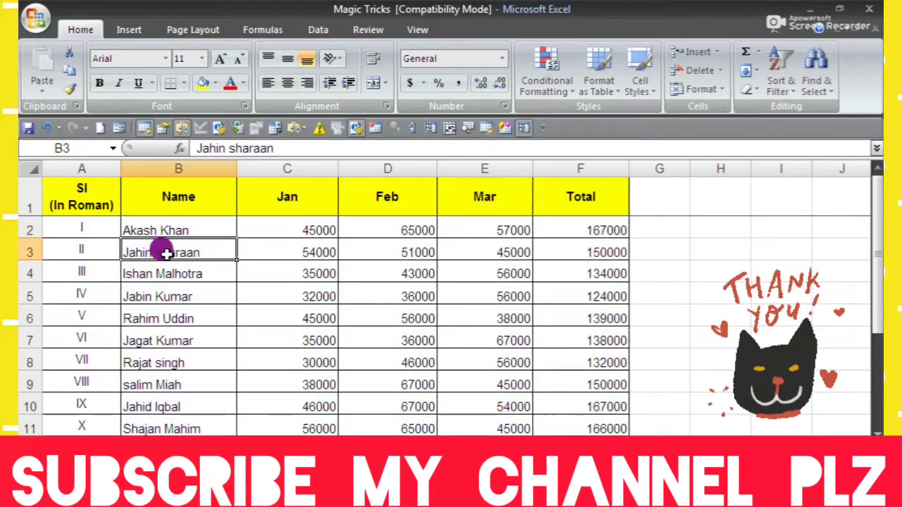
{"action": "key", "text": "ctrl+d"}
{"action": "left_click", "coordinate": [169, 318]}
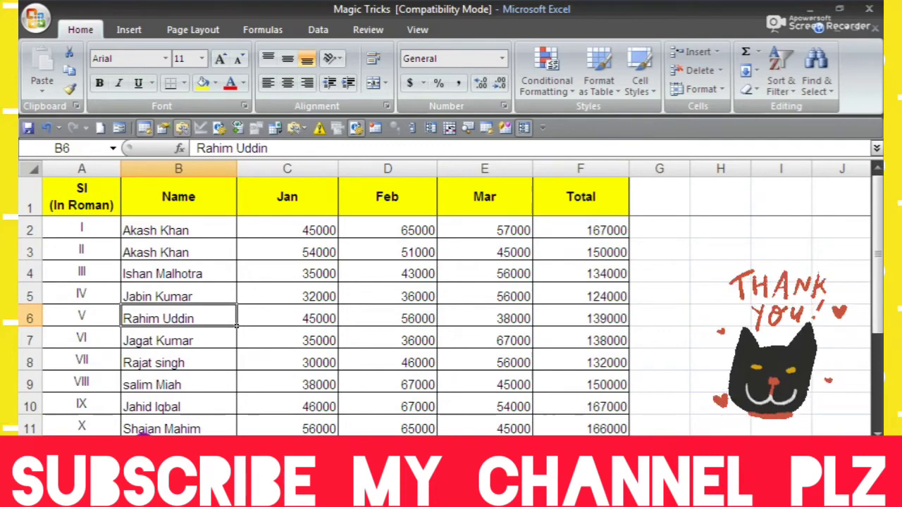
{"action": "left_click", "coordinate": [76, 434]}
{"action": "left_click", "coordinate": [179, 308]}
{"action": "left_click", "coordinate": [157, 296]}
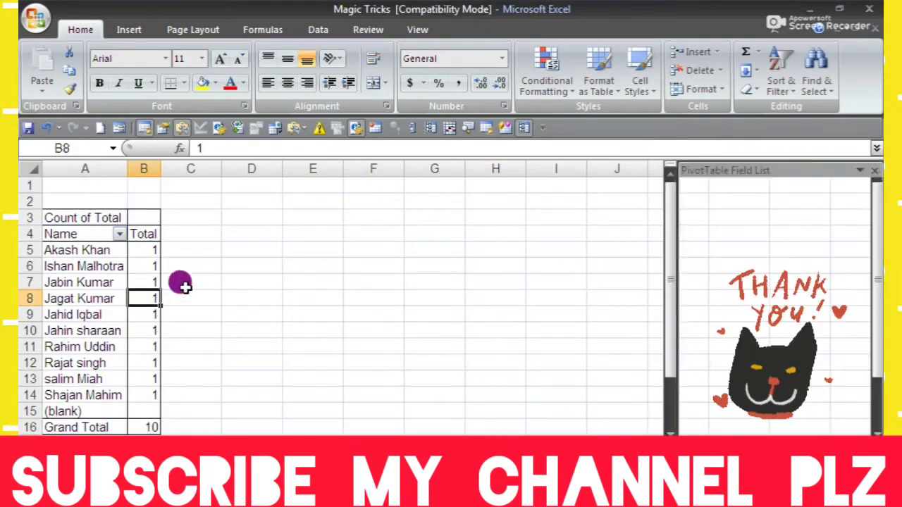
{"action": "left_click", "coordinate": [854, 412]}
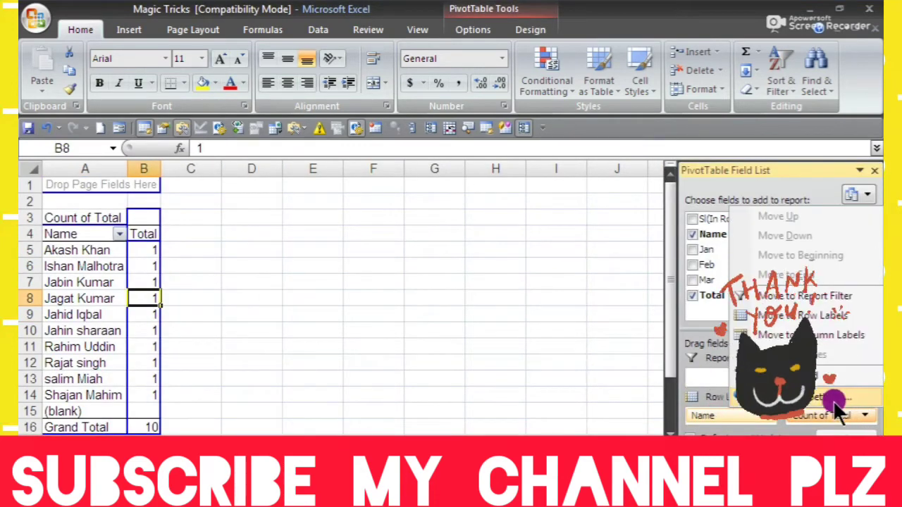
{"action": "left_click", "coordinate": [830, 399]}
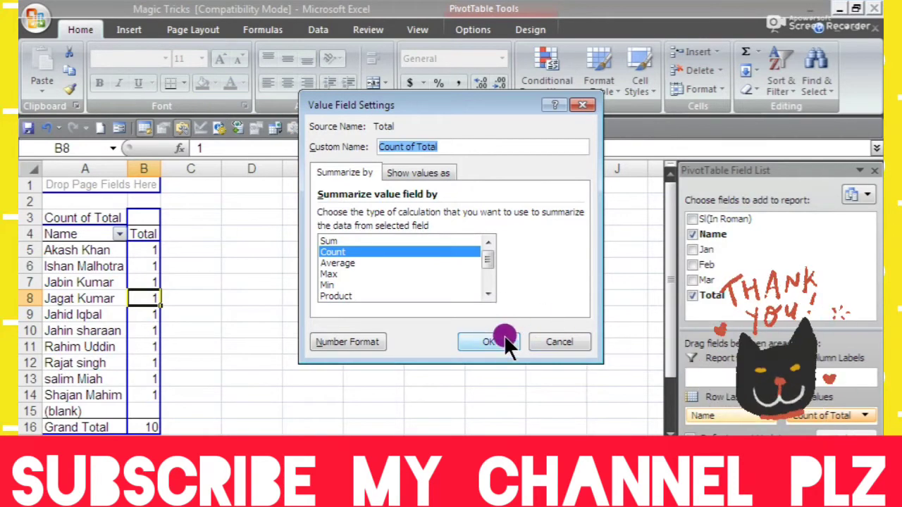
{"action": "left_click", "coordinate": [326, 241]}
{"action": "left_click", "coordinate": [465, 343]}
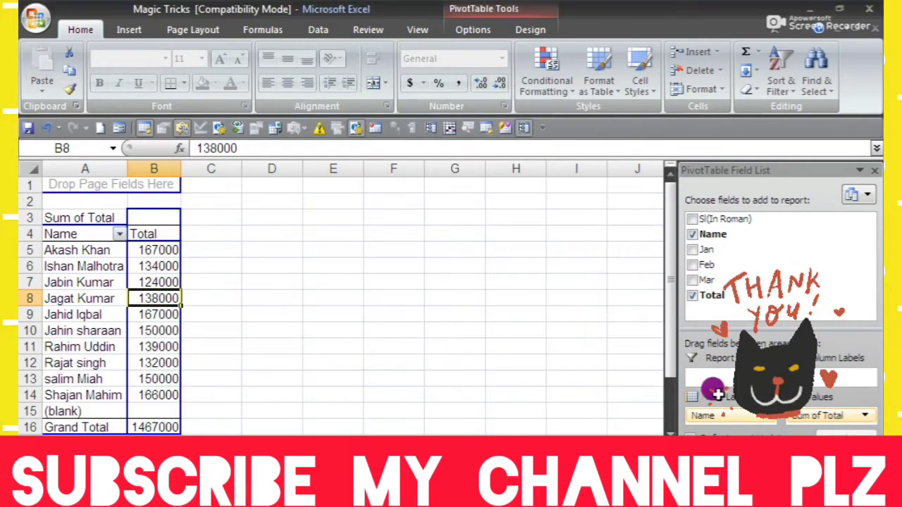
{"action": "left_click", "coordinate": [864, 415]}
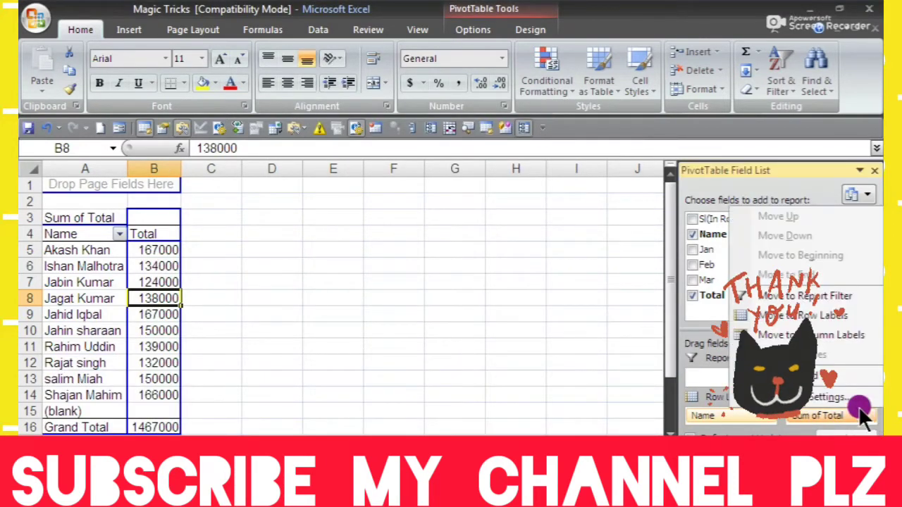
{"action": "left_click", "coordinate": [803, 396]}
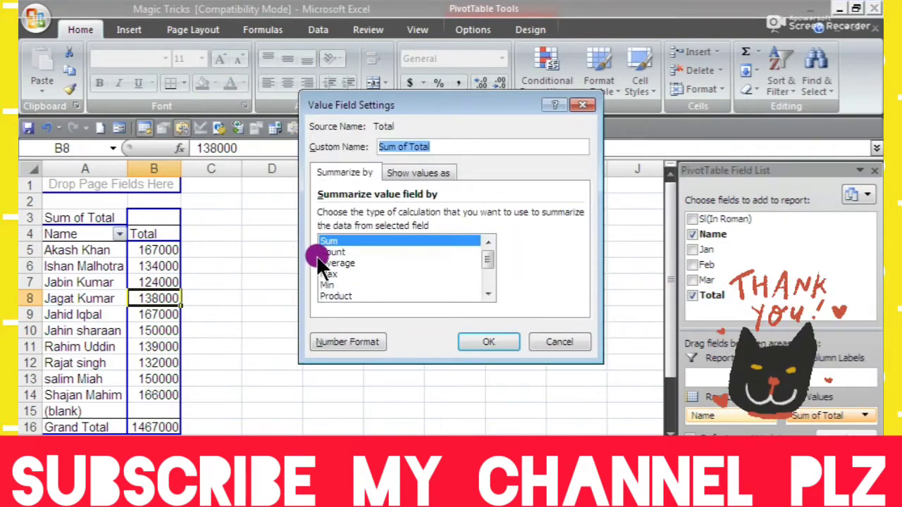
{"action": "left_click", "coordinate": [348, 251]}
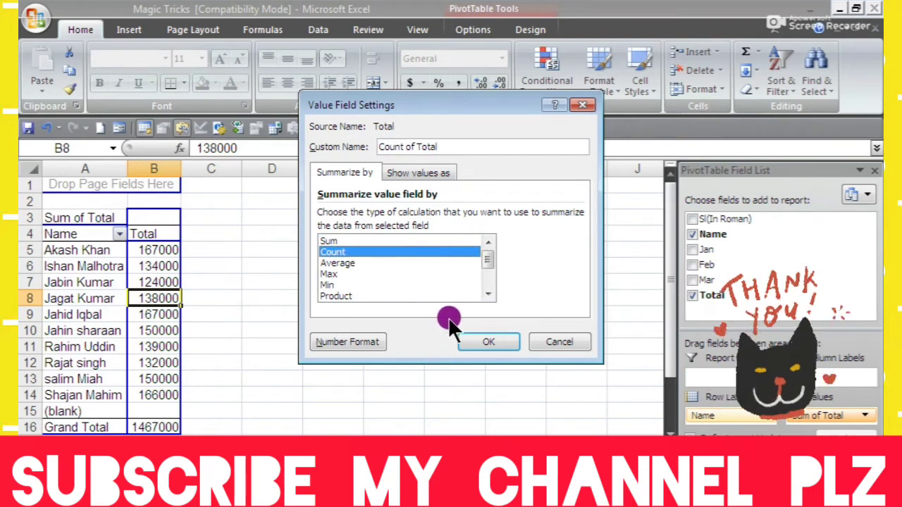
{"action": "left_click", "coordinate": [482, 339]}
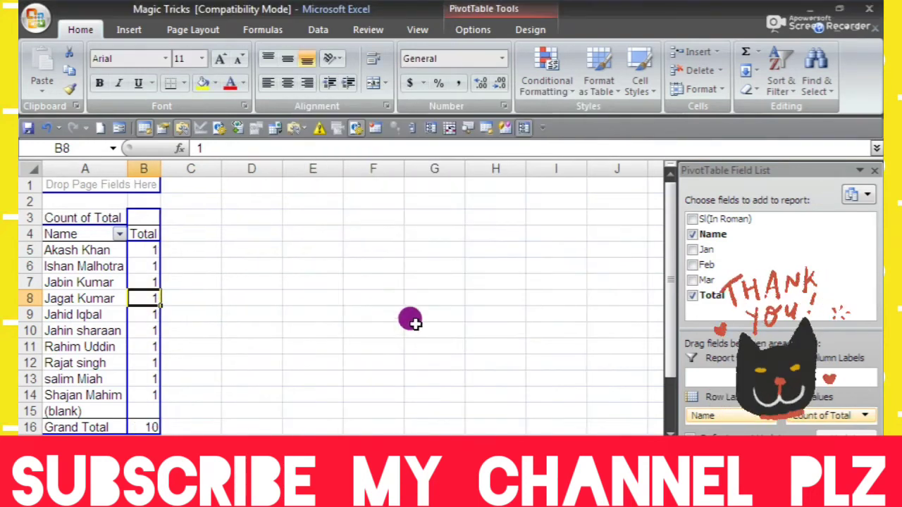
{"action": "left_click", "coordinate": [177, 314]}
{"action": "left_click", "coordinate": [141, 217]}
{"action": "left_click", "coordinate": [142, 234]}
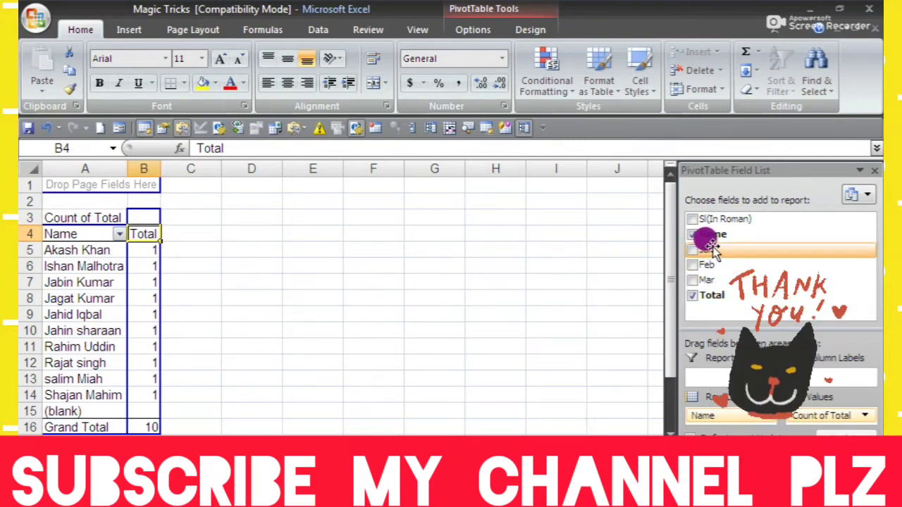
- Add Jan to the pivot values and summarize it as Sum, Grand Total 416000
{"action": "left_click_drag", "start_coordinate": [711, 250], "coordinate": [814, 416]}
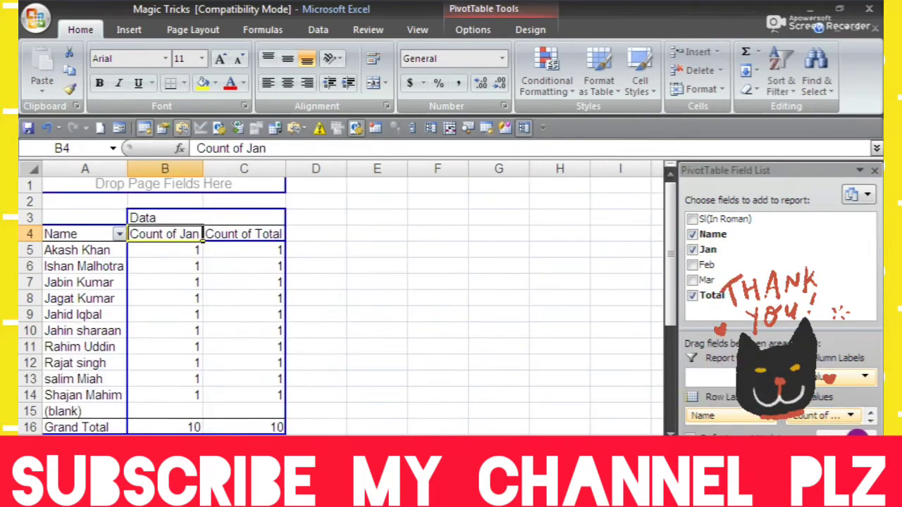
{"action": "left_click", "coordinate": [851, 412]}
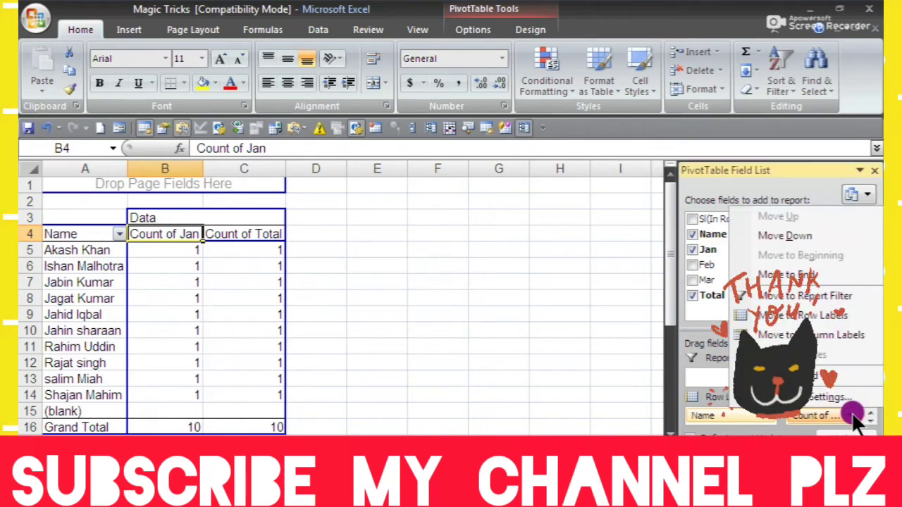
{"action": "left_click", "coordinate": [843, 398]}
{"action": "left_click", "coordinate": [393, 250]}
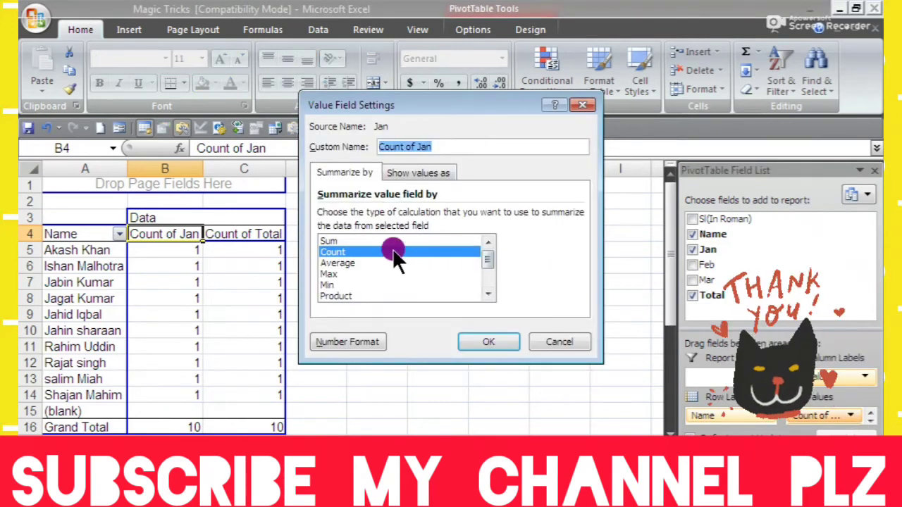
{"action": "left_click", "coordinate": [368, 242]}
{"action": "left_click", "coordinate": [499, 345]}
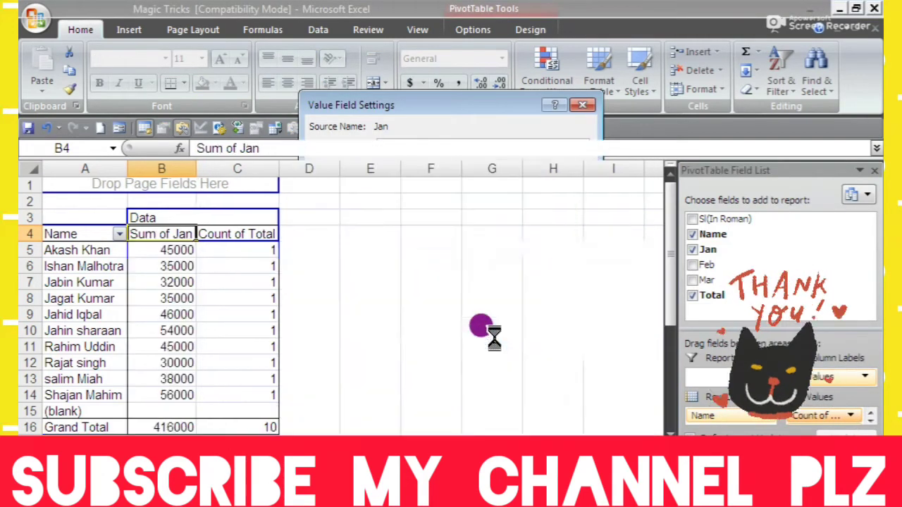
{"action": "left_click", "coordinate": [224, 301]}
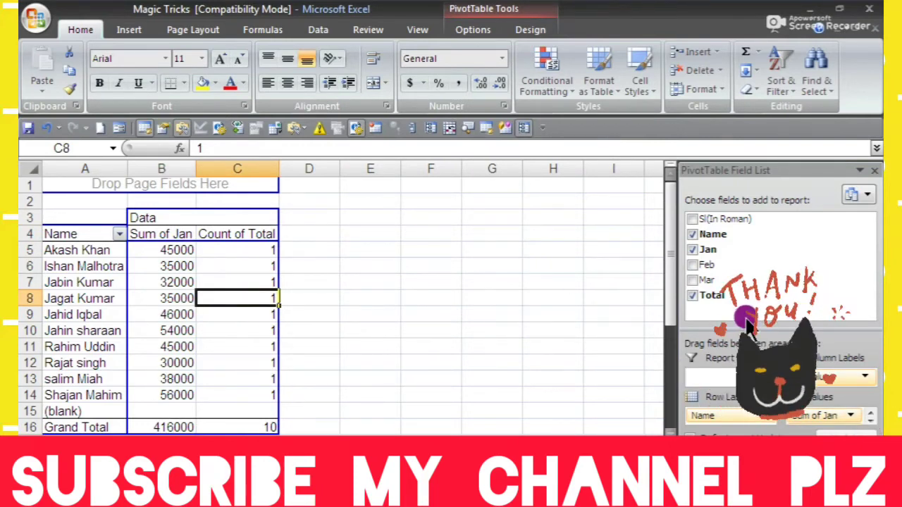
- Move the Name field via Report Filter into Column Labels so each name becomes a column
{"action": "left_click", "coordinate": [715, 234]}
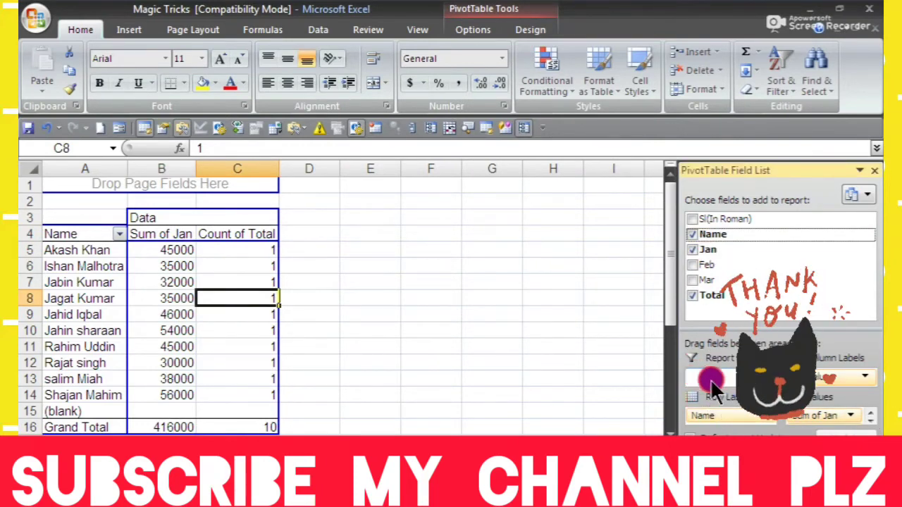
{"action": "left_click_drag", "start_coordinate": [713, 386], "coordinate": [703, 374]}
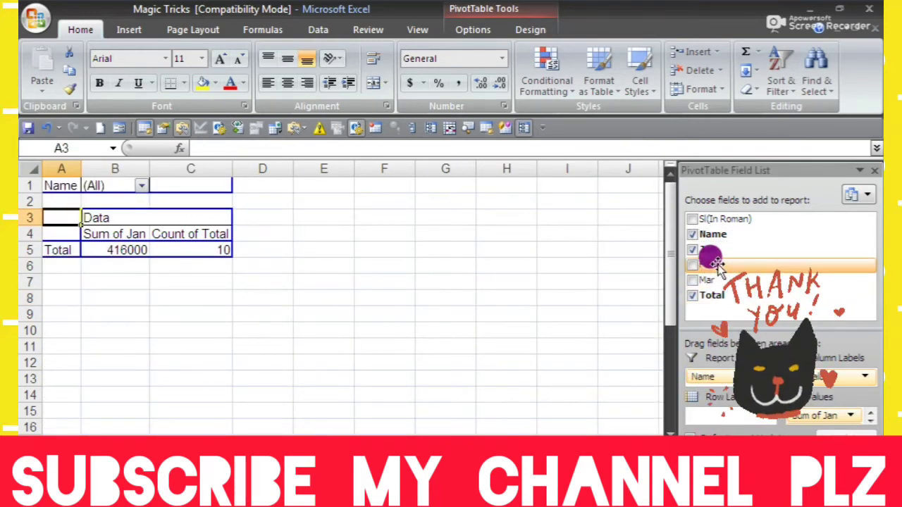
{"action": "mouse_move", "coordinate": [705, 234]}
{"action": "left_mouse_down"}
{"action": "mouse_move", "coordinate": [831, 360]}
{"action": "mouse_move", "coordinate": [836, 380]}
{"action": "left_mouse_up"}
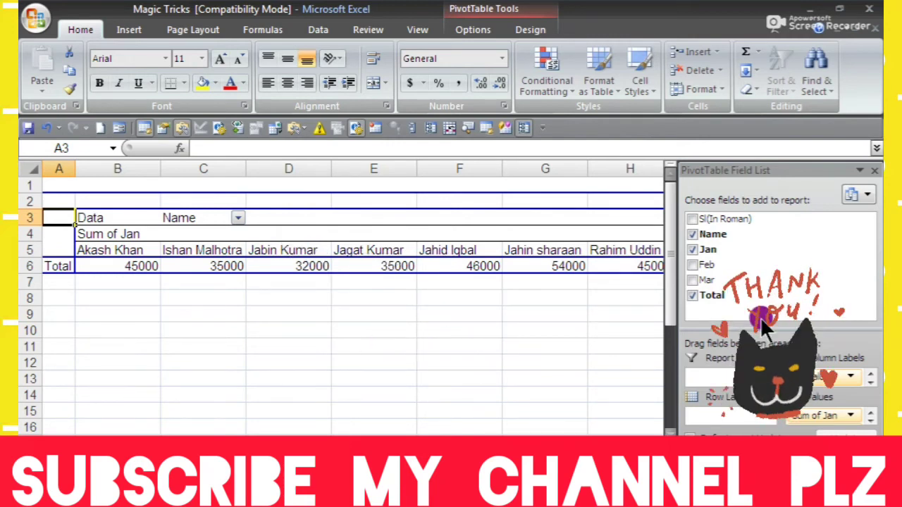
{"action": "left_click", "coordinate": [870, 172]}
- Select the whole pivot sheet and delete the old pivot table's contents
{"action": "left_click", "coordinate": [337, 328]}
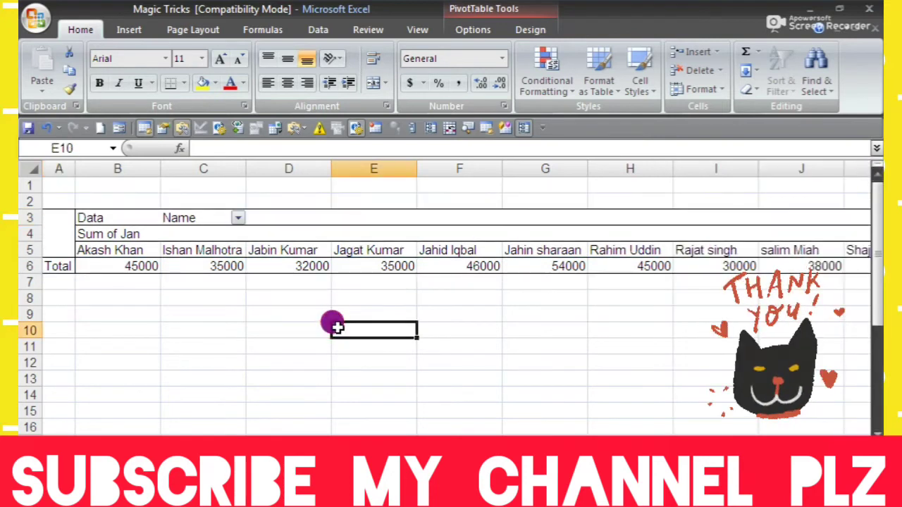
{"action": "left_click", "coordinate": [219, 218]}
{"action": "left_click", "coordinate": [46, 168]}
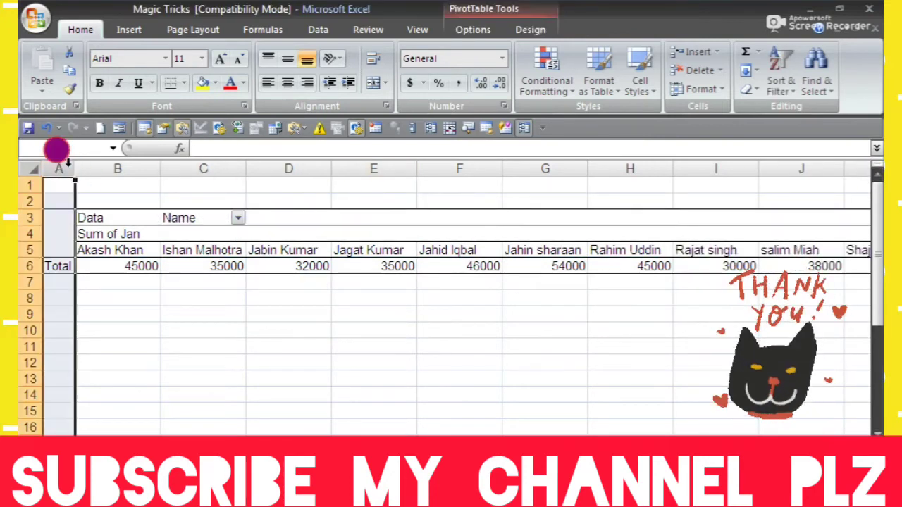
{"action": "left_click", "coordinate": [22, 171]}
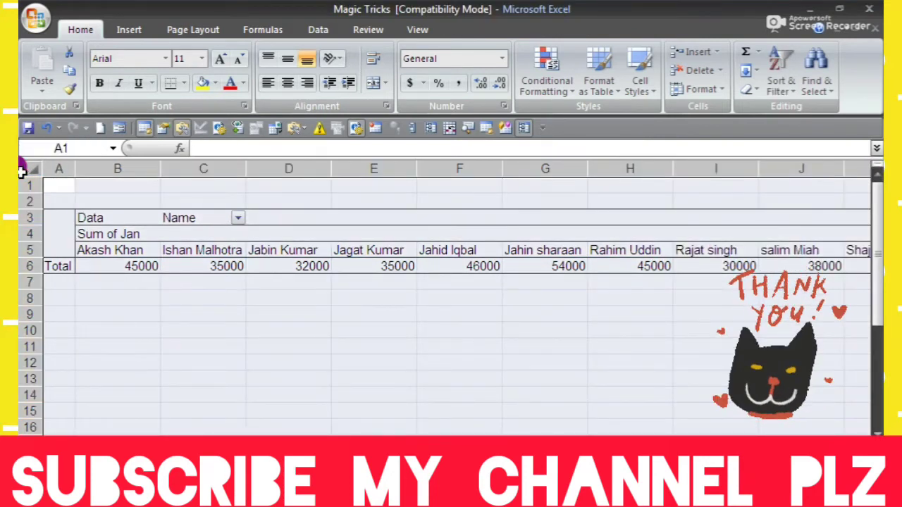
{"action": "key", "text": "Delete"}
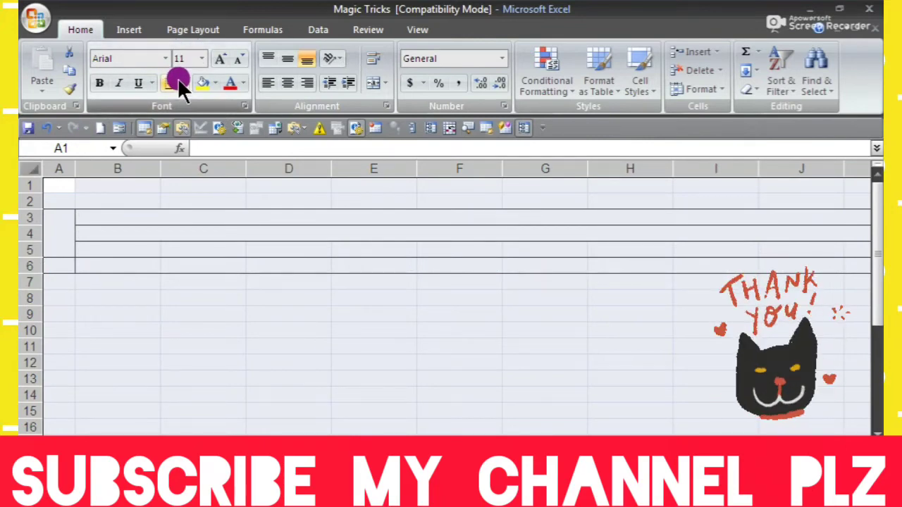
- Remove all borders from the sheet with No Border
{"action": "left_click", "coordinate": [183, 82]}
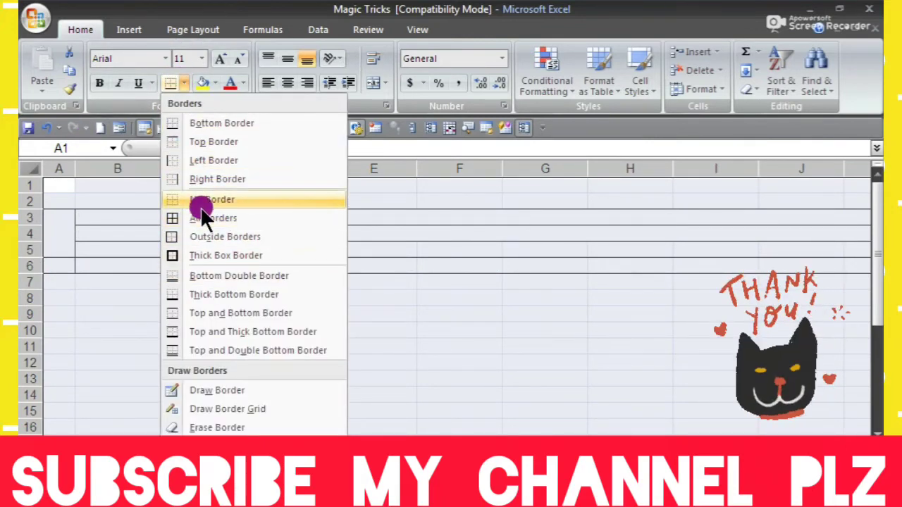
{"action": "left_click", "coordinate": [198, 200]}
{"action": "left_click", "coordinate": [187, 330]}
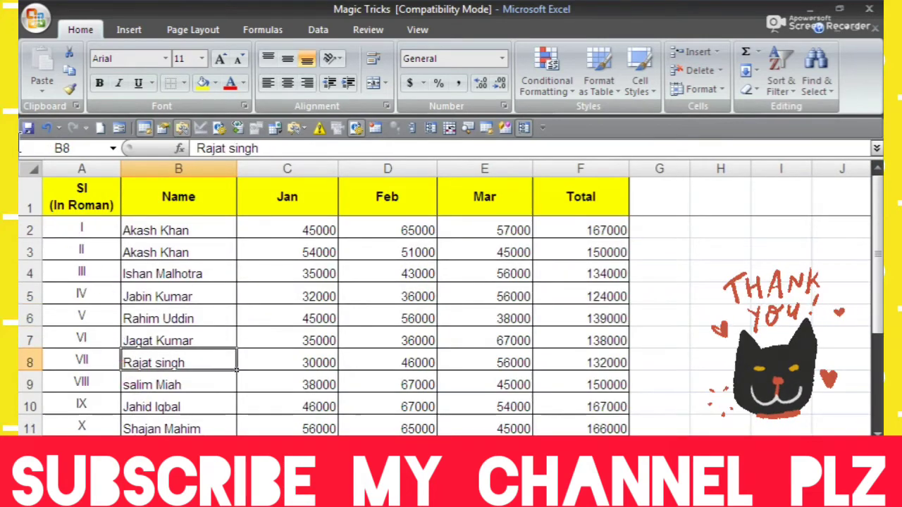
- Select the whole salary sheet and insert a new PivotTable on a new worksheet
{"action": "left_click", "coordinate": [22, 171]}
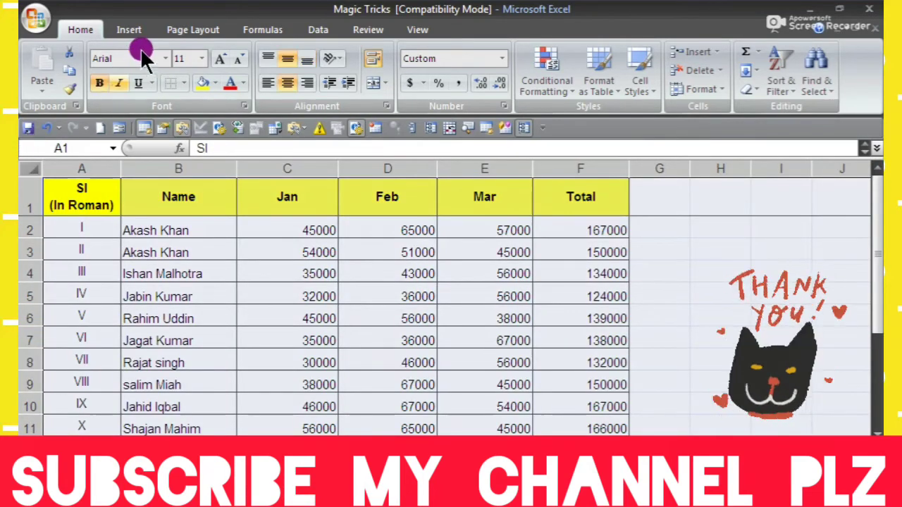
{"action": "left_click", "coordinate": [127, 29]}
{"action": "left_click", "coordinate": [47, 85]}
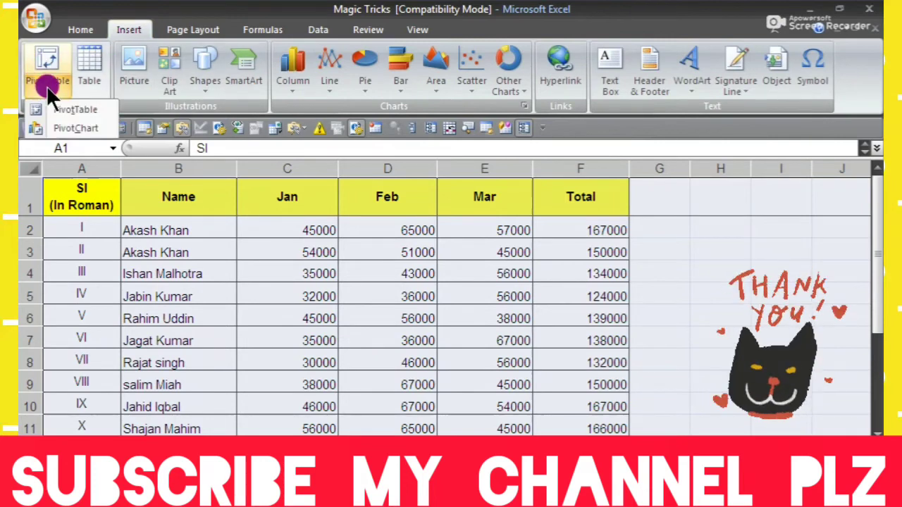
{"action": "left_click", "coordinate": [73, 109]}
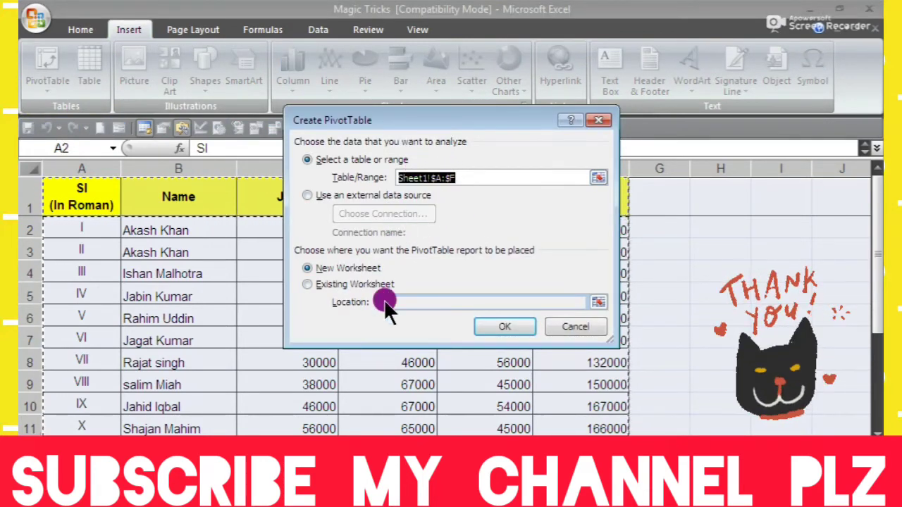
{"action": "left_click", "coordinate": [488, 325]}
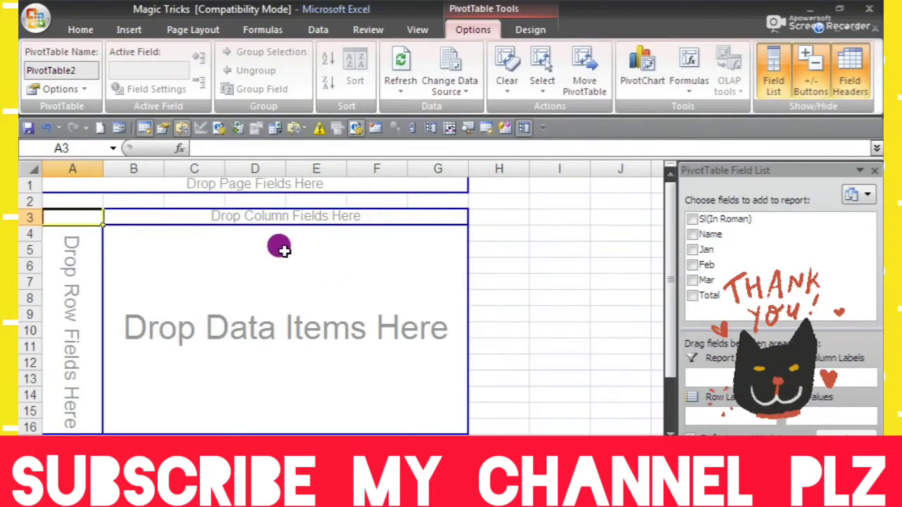
- Place Name in Row Labels and Total in Values, counting 2 for the duplicated name
{"action": "left_click_drag", "start_coordinate": [708, 234], "coordinate": [708, 374]}
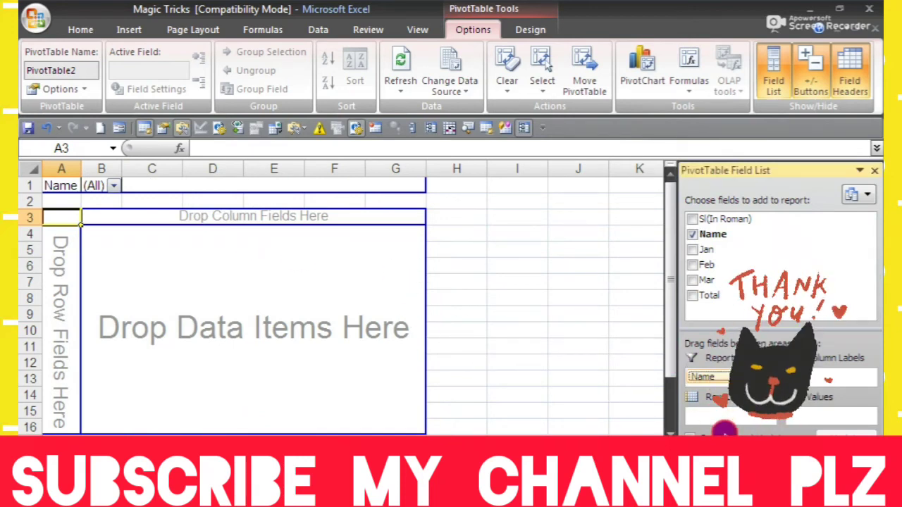
{"action": "left_click_drag", "start_coordinate": [726, 369], "coordinate": [718, 419]}
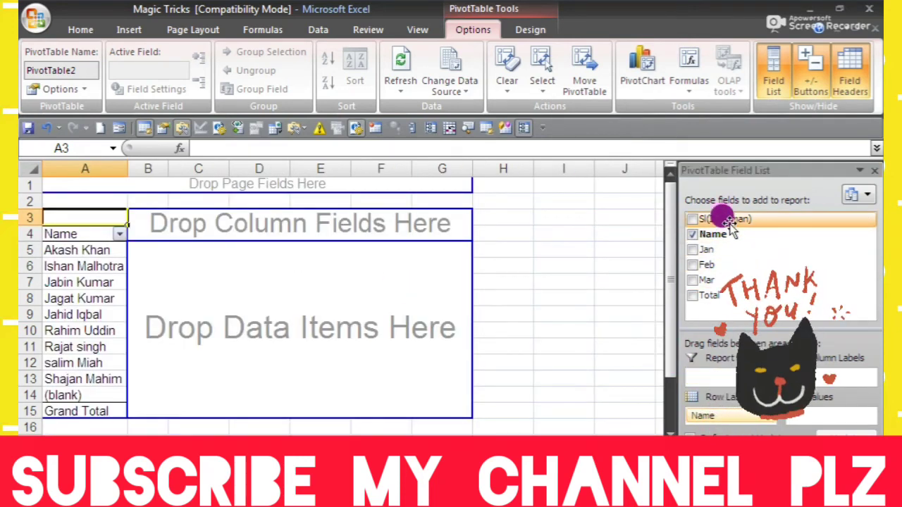
{"action": "mouse_move", "coordinate": [708, 295]}
{"action": "left_mouse_down"}
{"action": "mouse_move", "coordinate": [775, 426]}
{"action": "mouse_move", "coordinate": [809, 412]}
{"action": "left_mouse_up"}
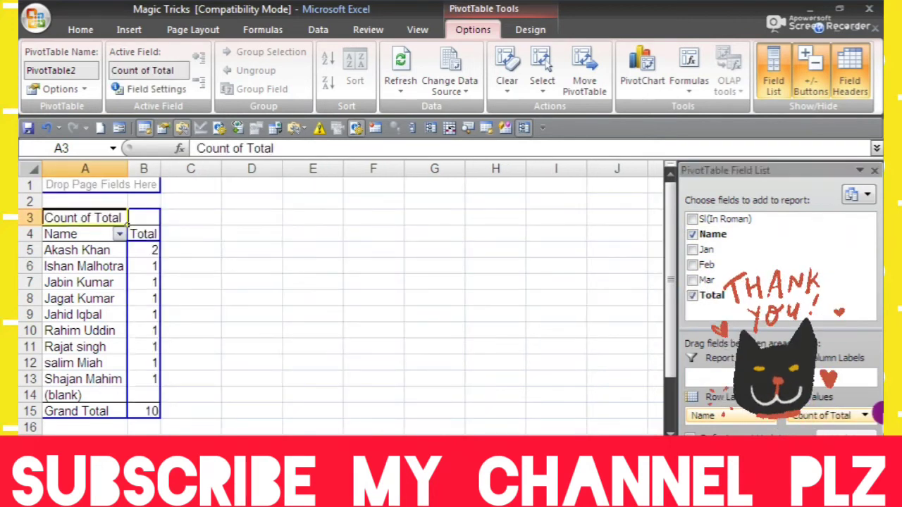
- Change Count of Total to Sum, giving 317000 for the duplicated name and Grand Total 1467000
{"action": "left_click", "coordinate": [864, 416]}
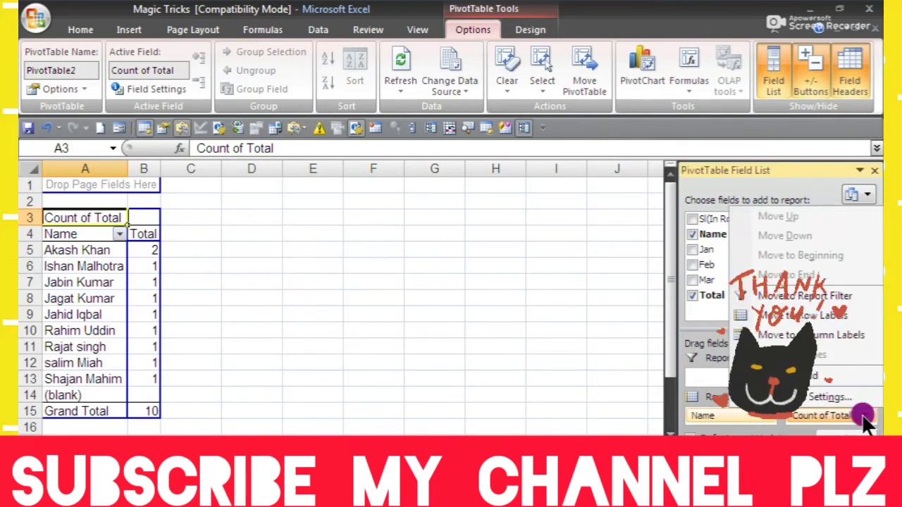
{"action": "left_click", "coordinate": [828, 397]}
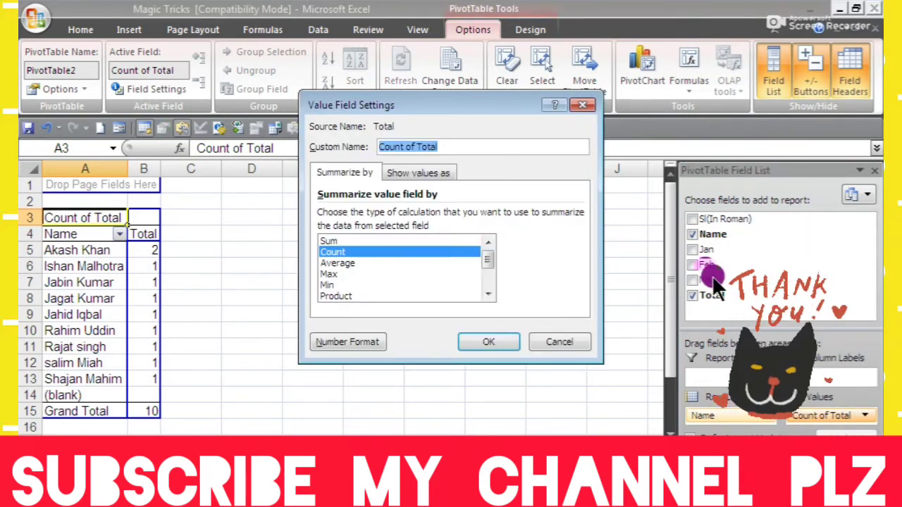
{"action": "left_click", "coordinate": [356, 242]}
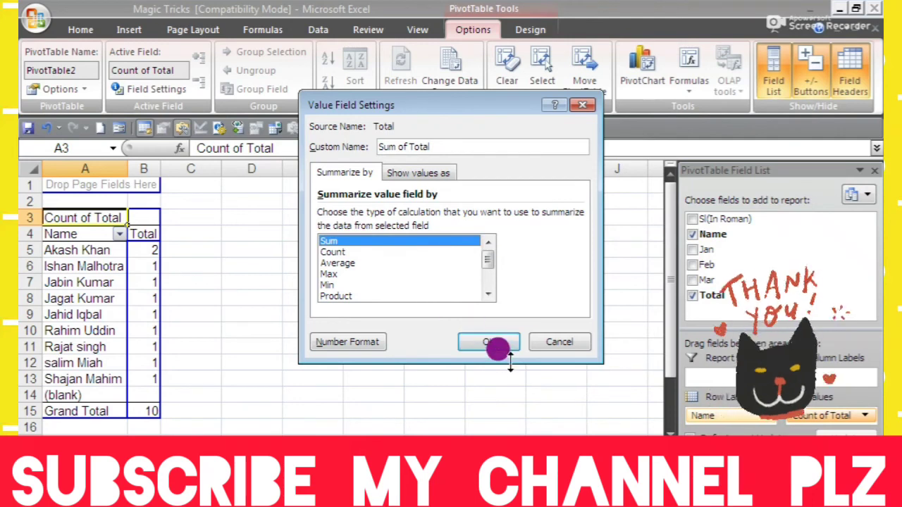
{"action": "left_click", "coordinate": [488, 341]}
{"action": "left_click", "coordinate": [188, 247]}
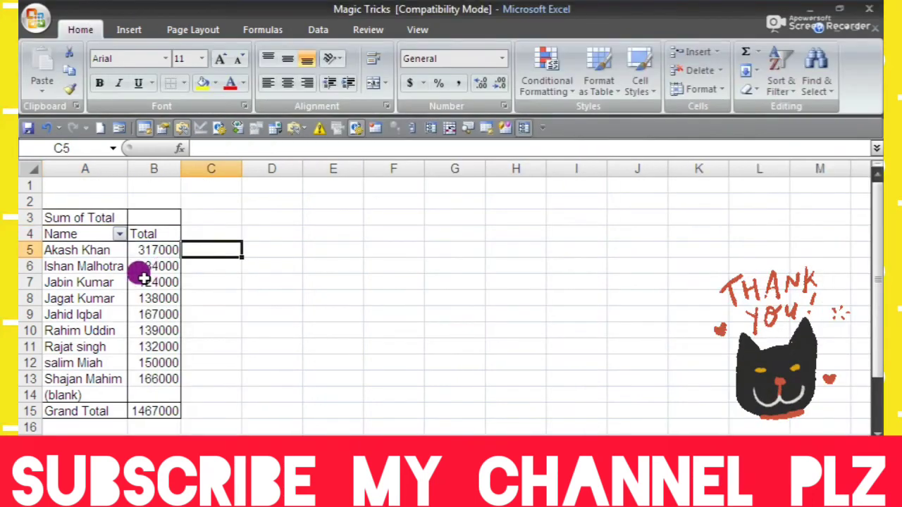
{"action": "left_click", "coordinate": [103, 275]}
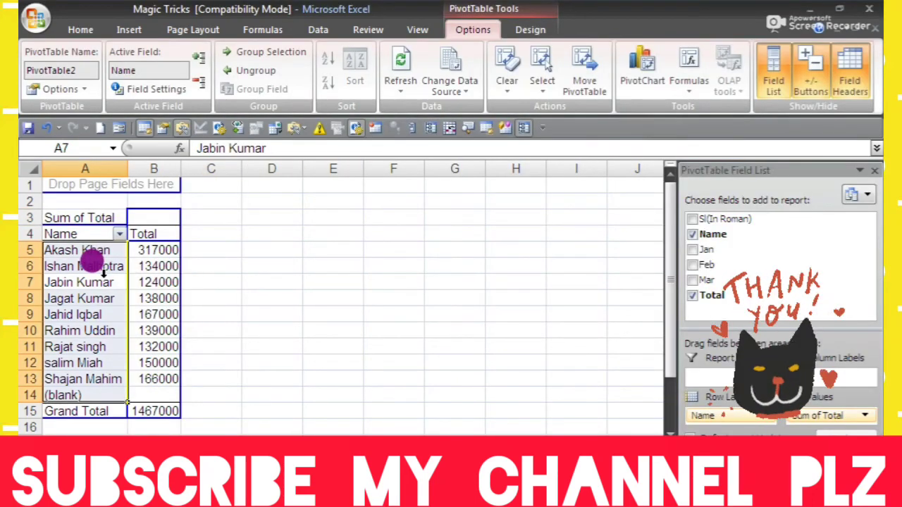